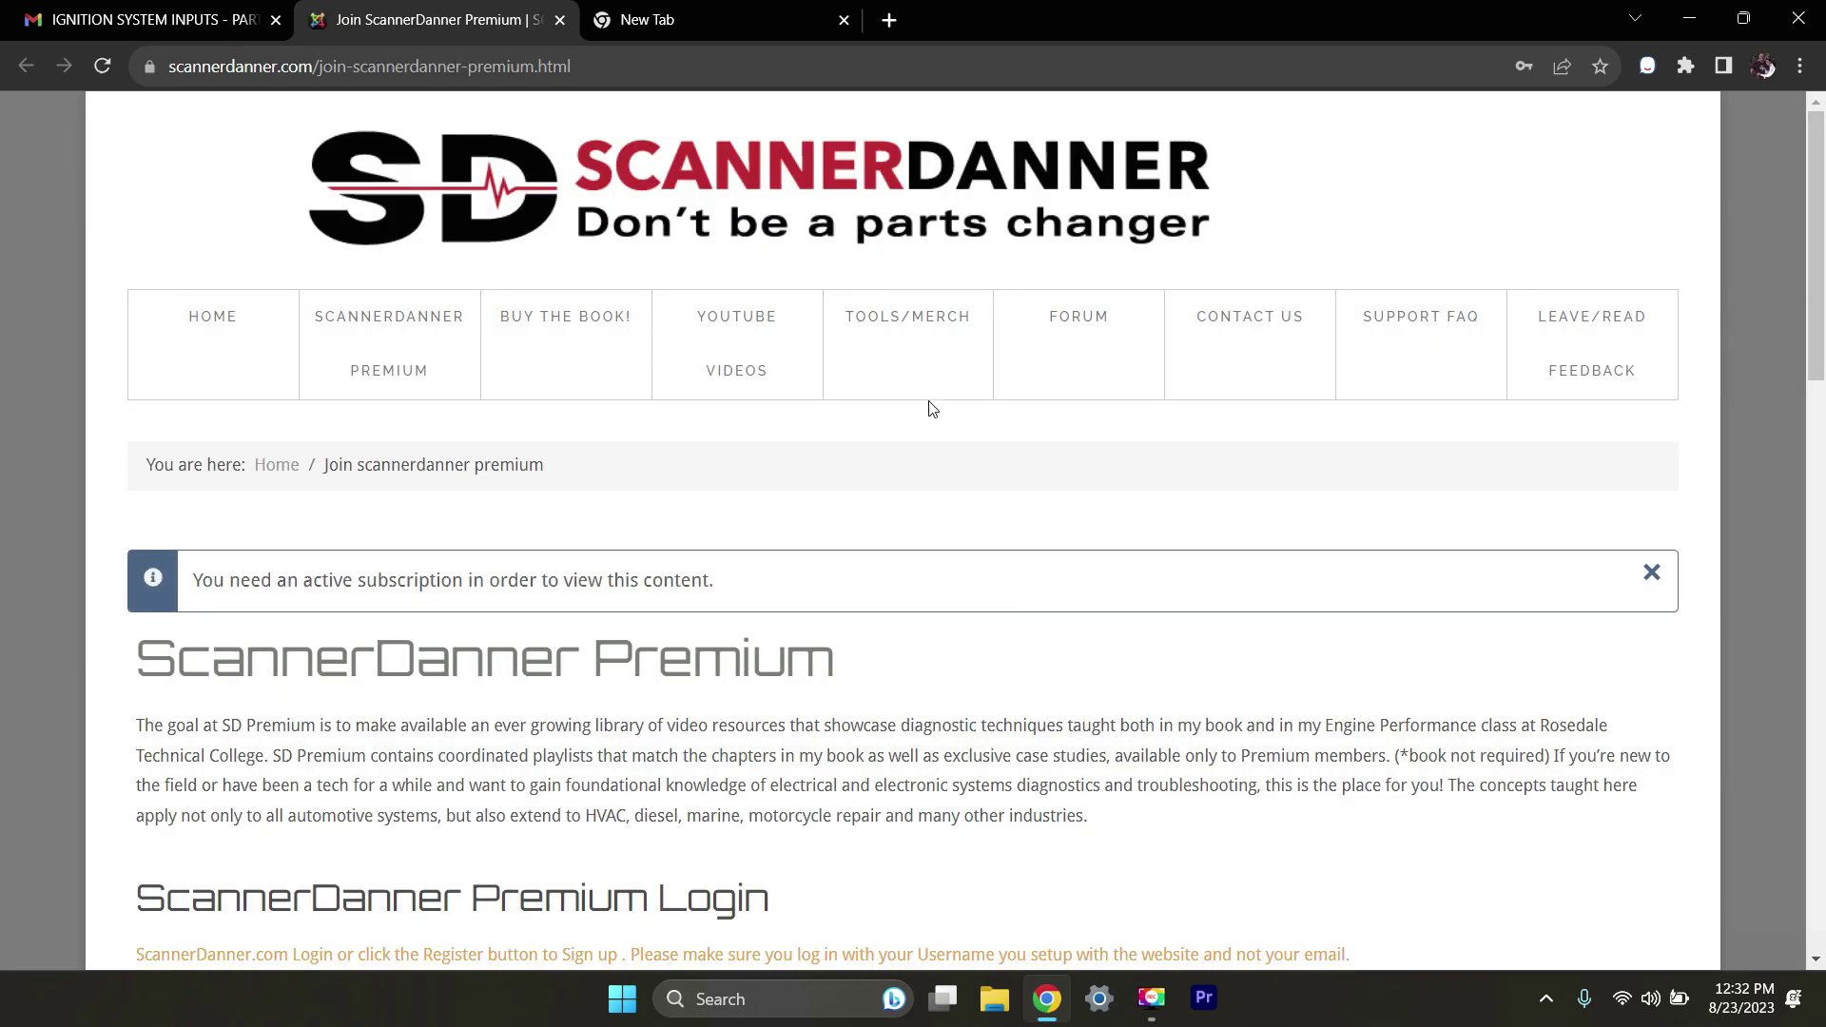
pyautogui.scroll(-3, 1824, 310)
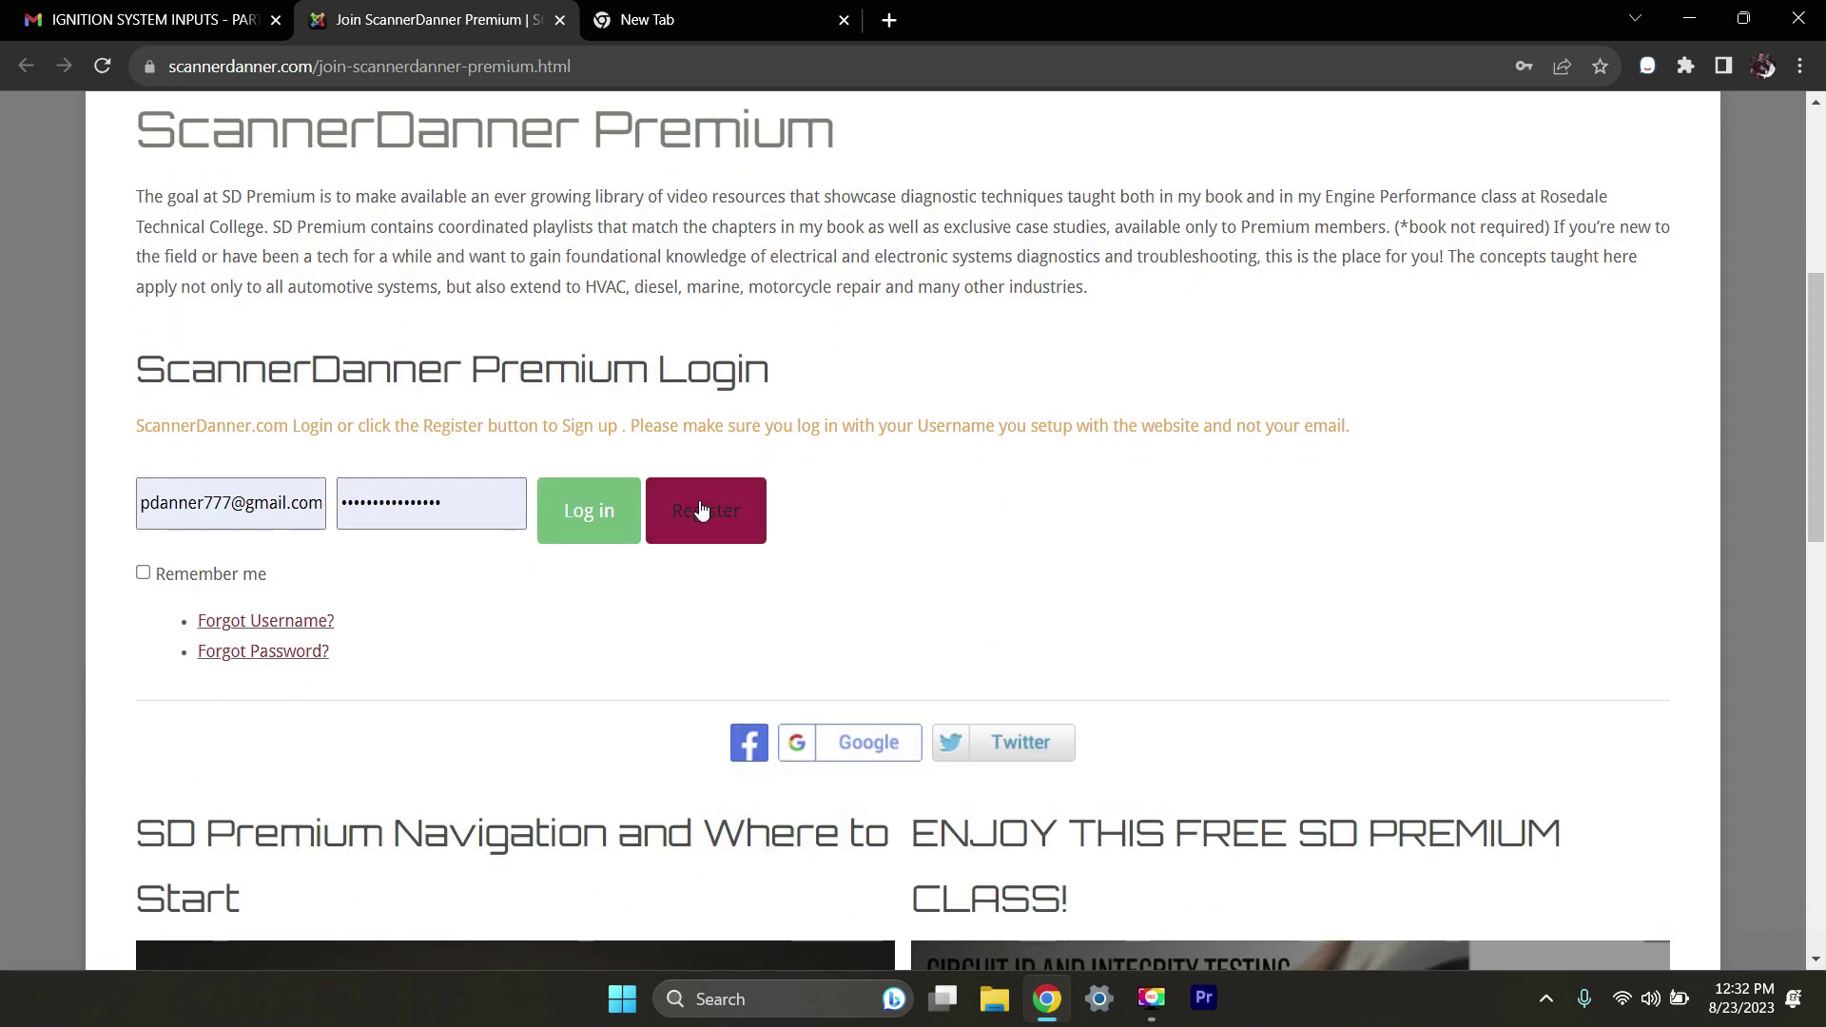
# Sign in, open the Ignition System Inputs - Part 1 case study from Gmail, and close leftover tabs.
pyautogui.click(588, 510)
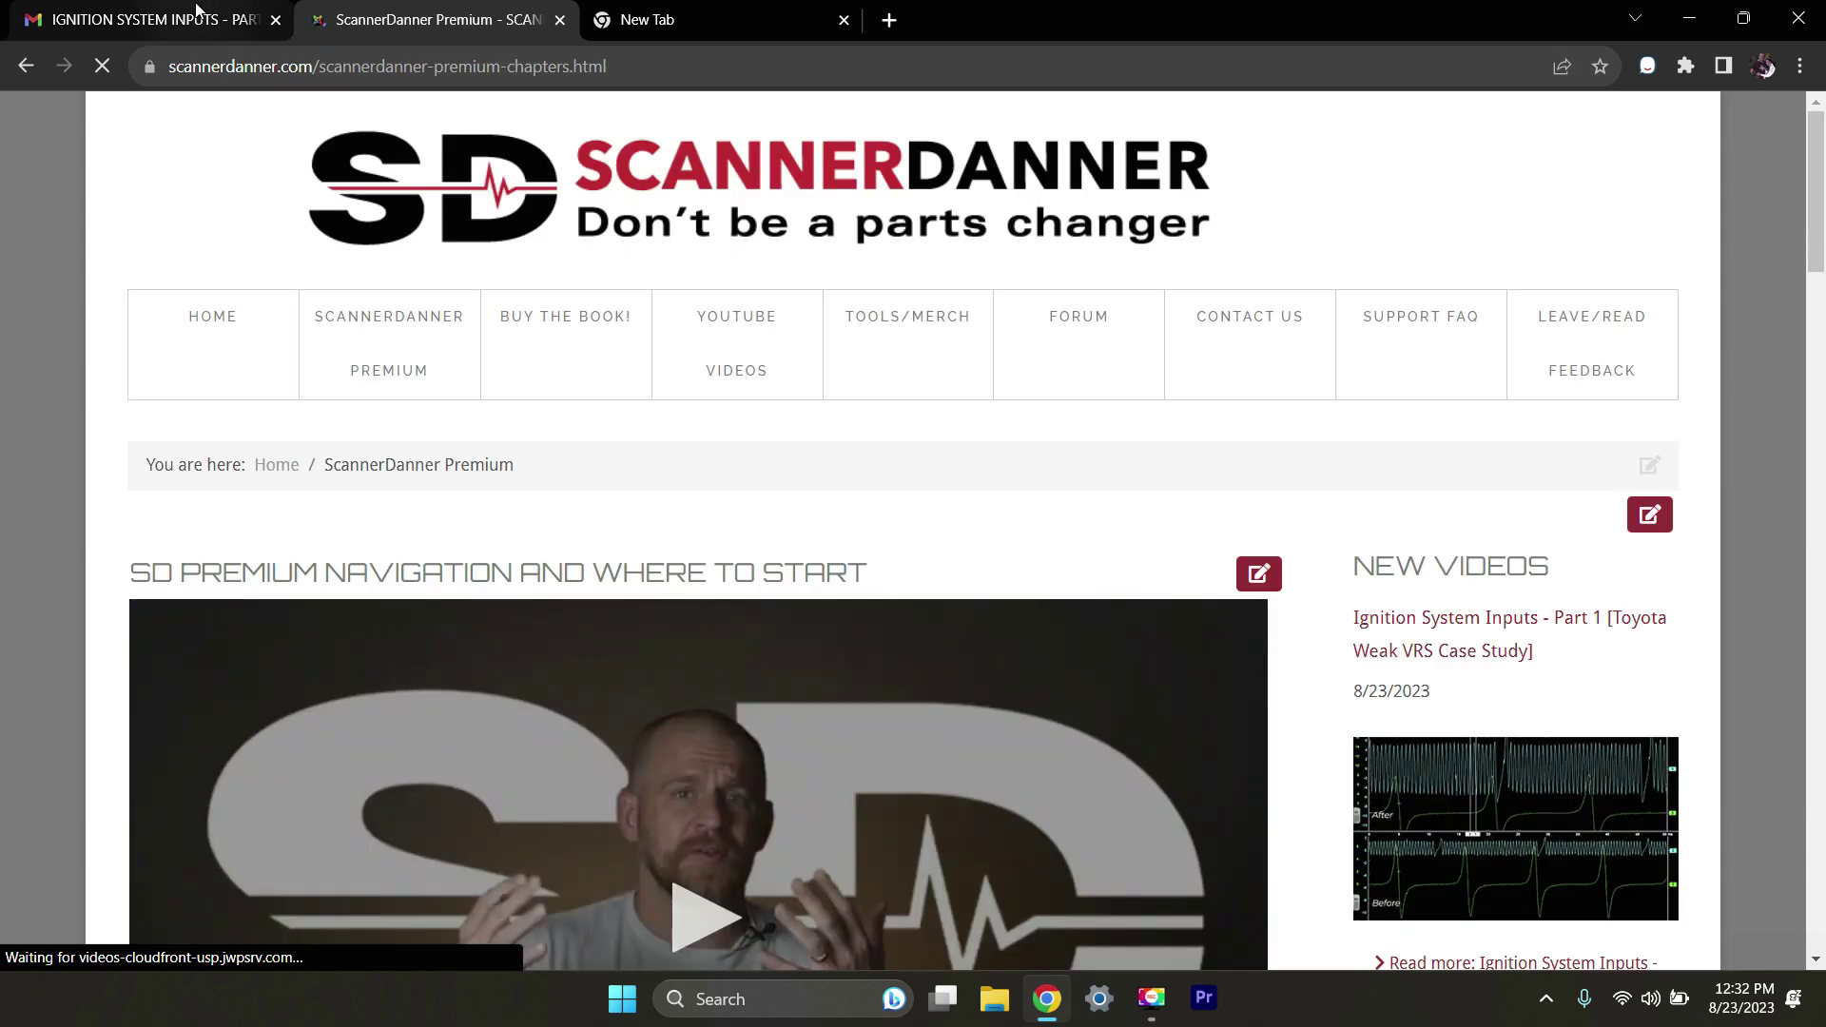
pyautogui.click(196, 15)
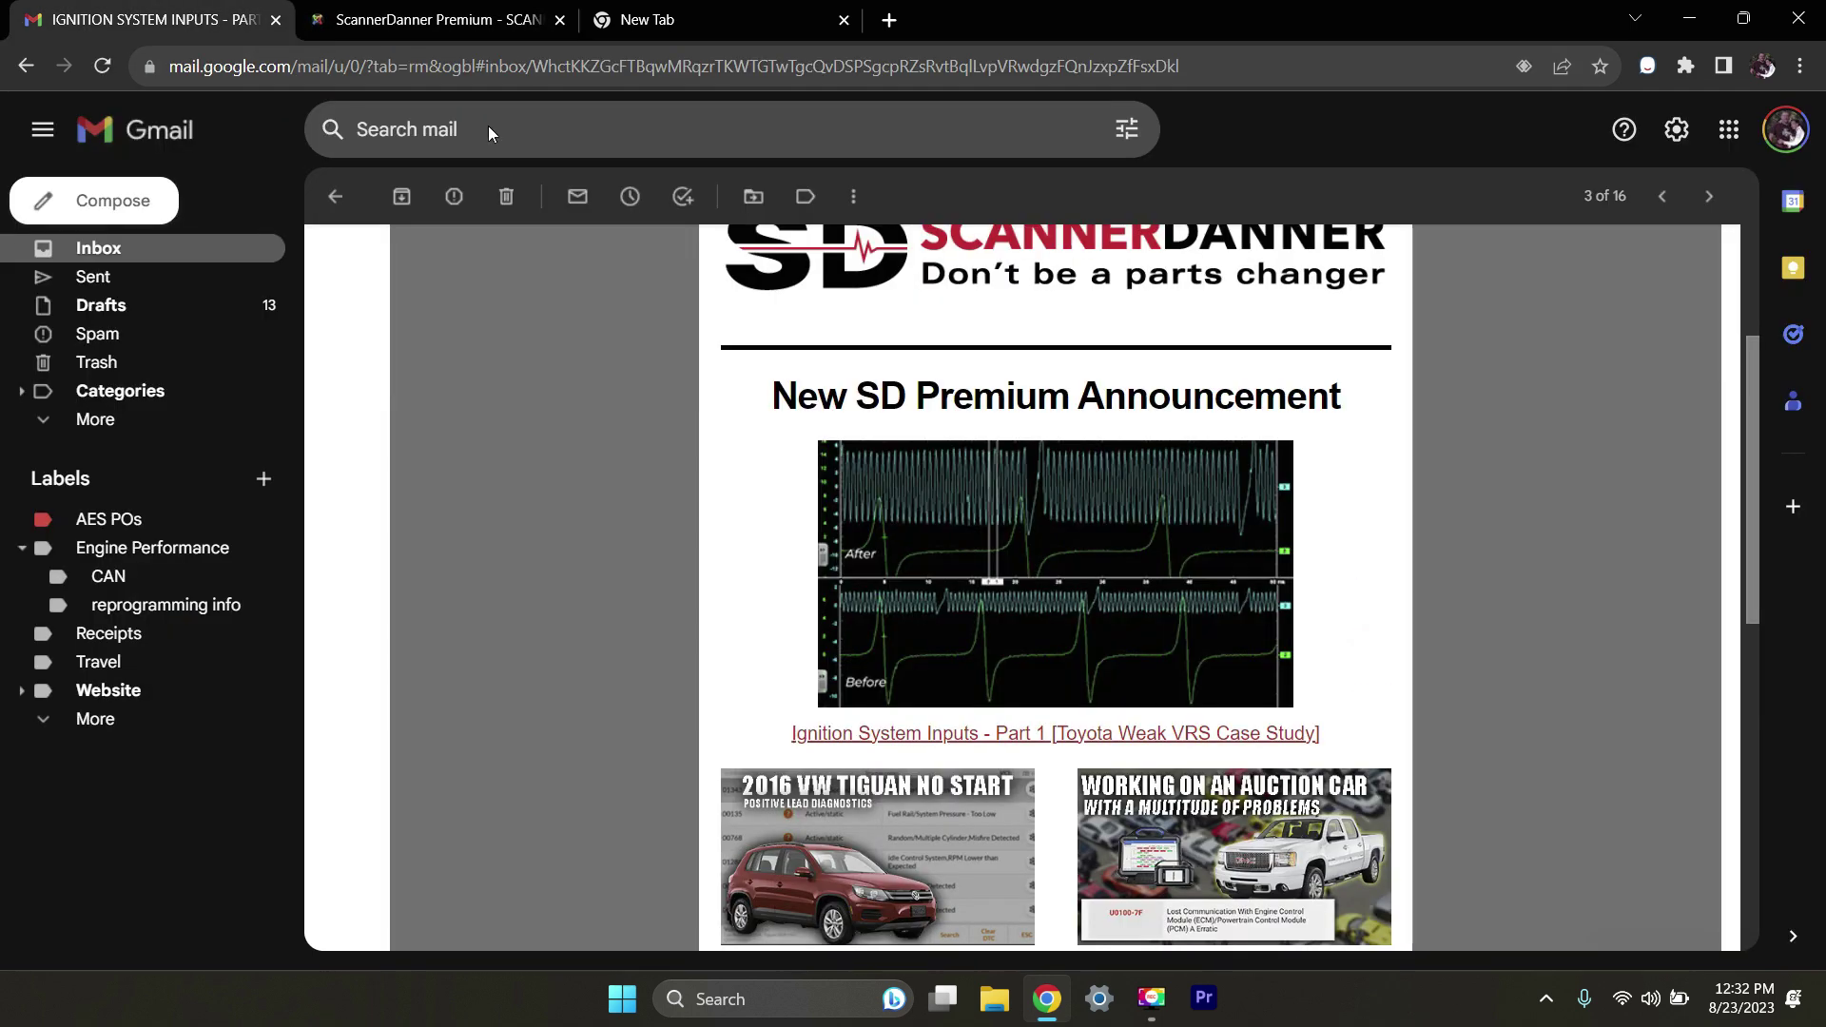
pyautogui.click(1019, 734)
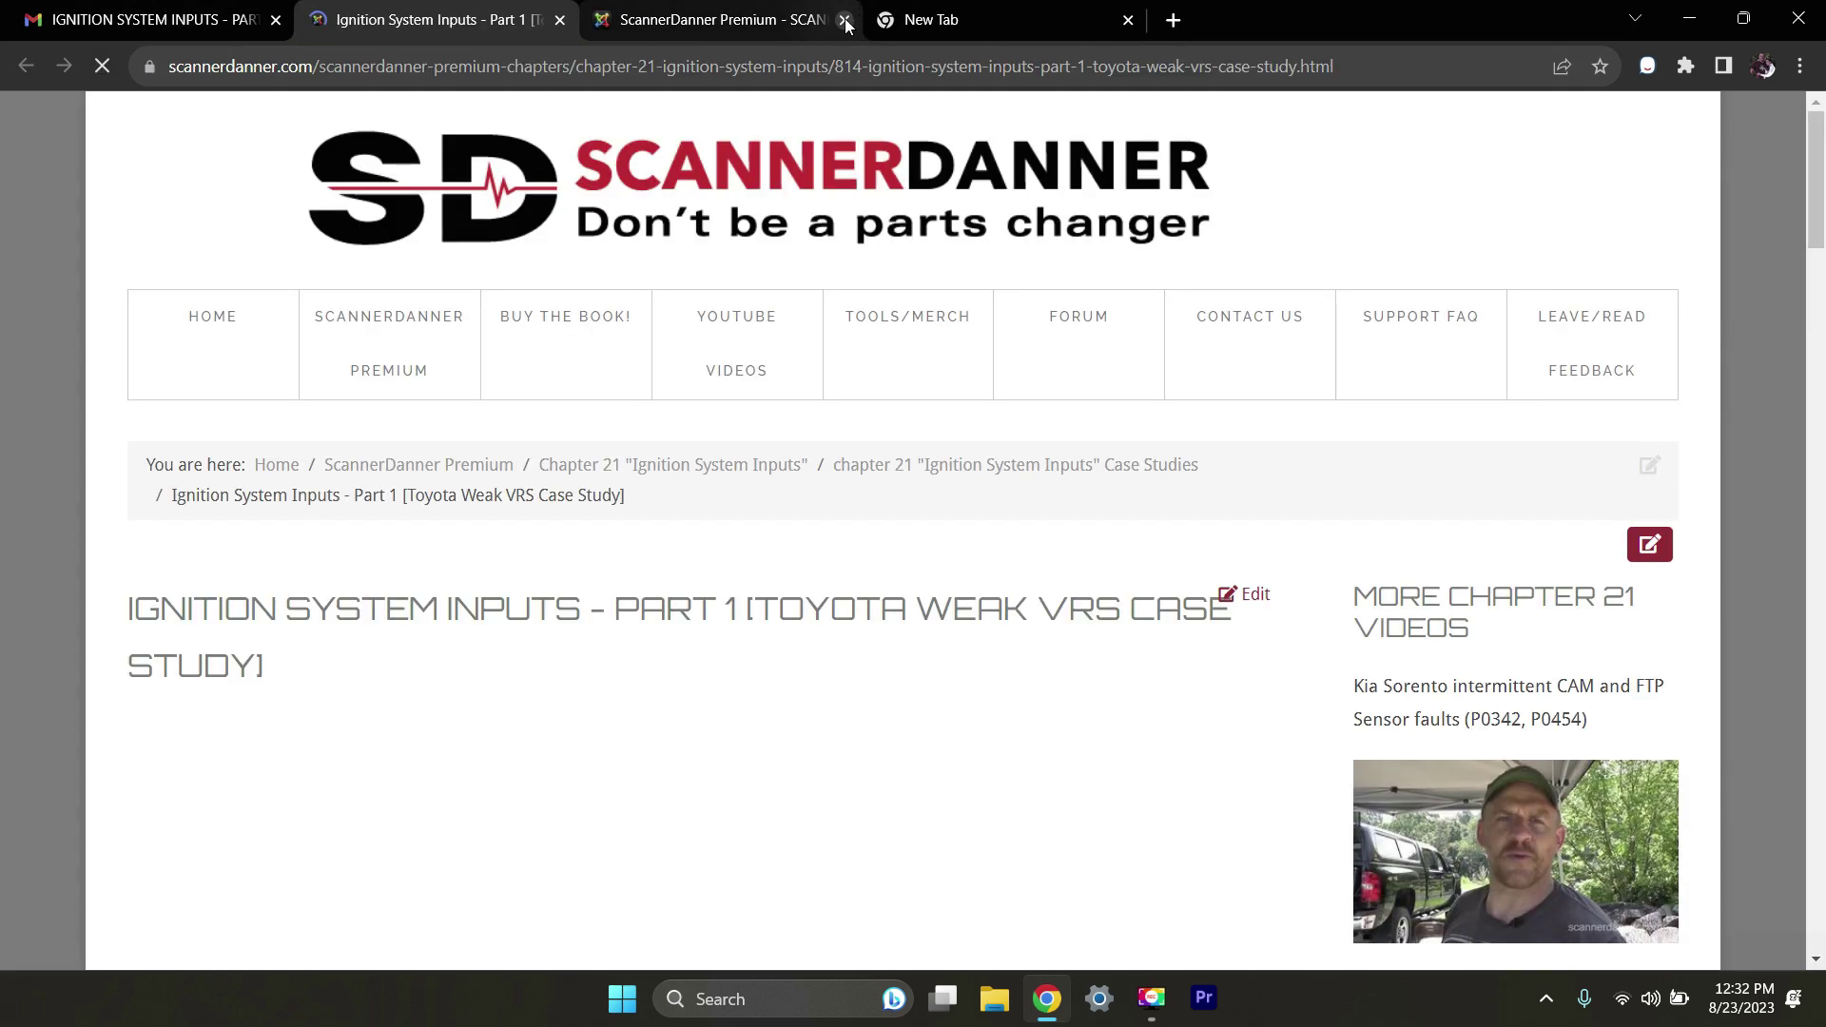
pyautogui.click(846, 21)
pyautogui.click(847, 21)
pyautogui.moveTo(1819, 214); pyautogui.dragTo(1819, 293)
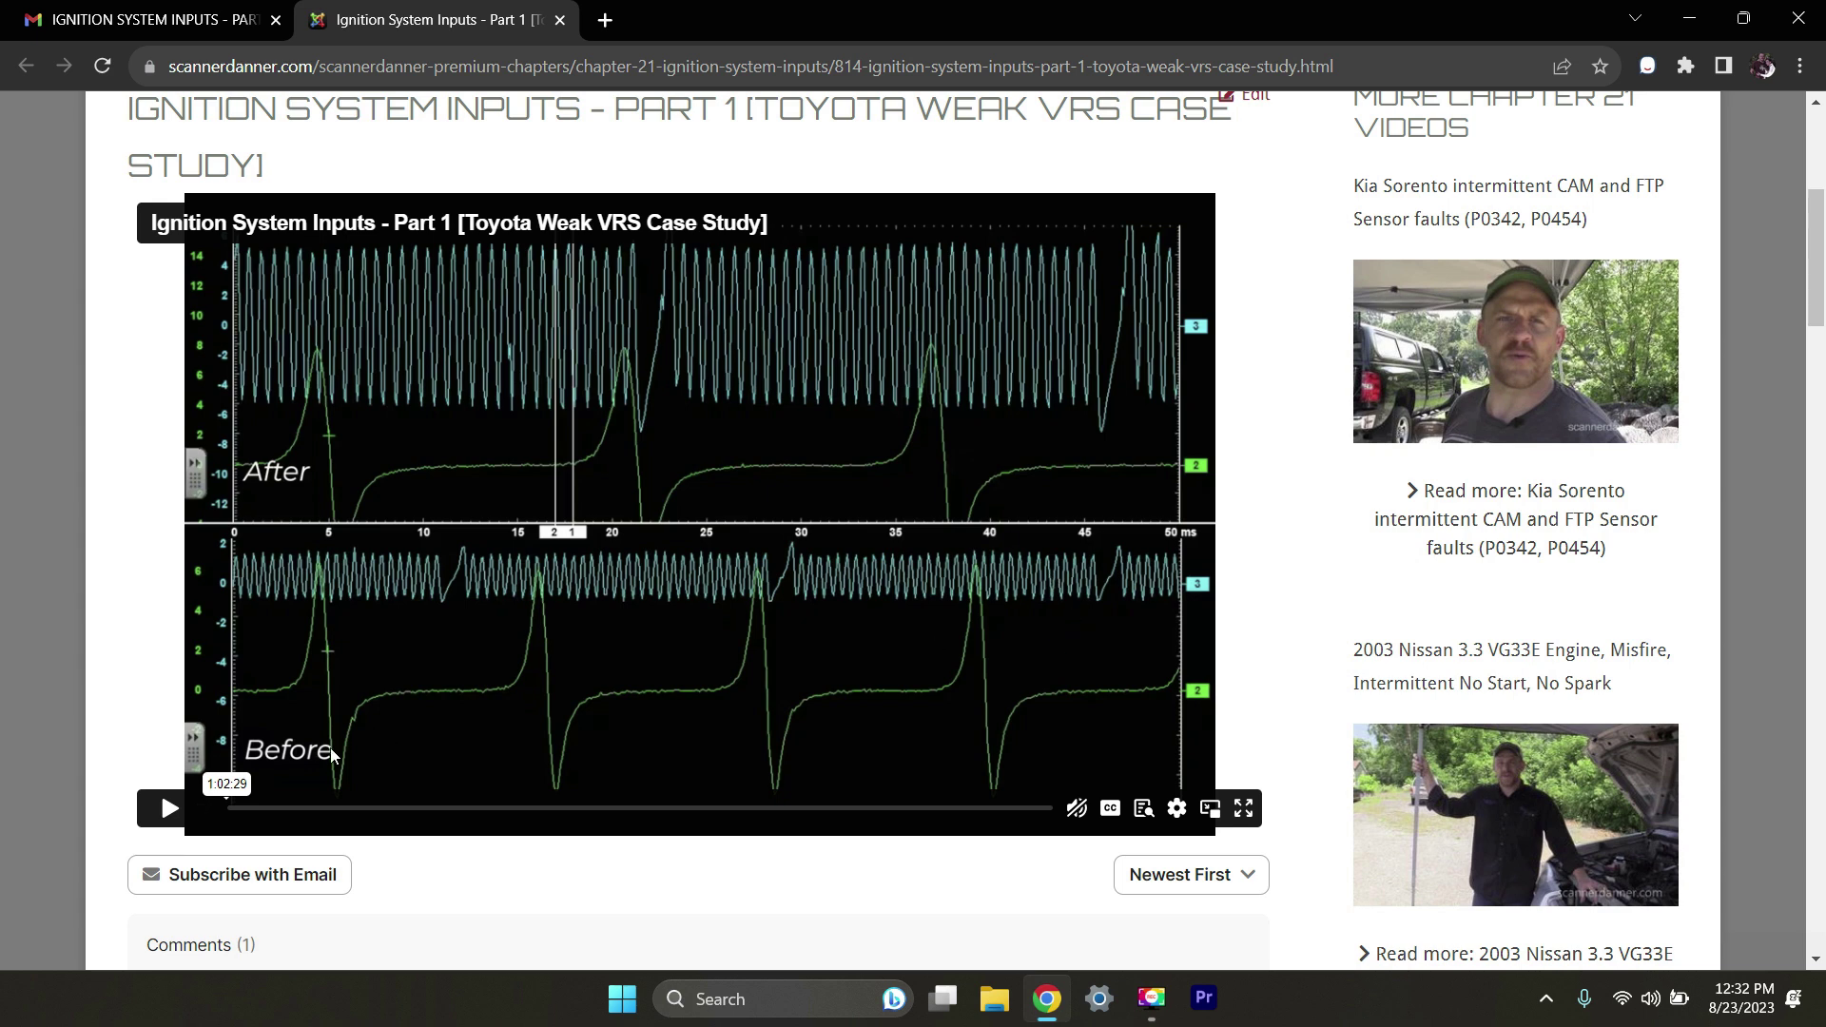
# Play the Toyota Weak VRS case study muted and jump to about 31:03.
pyautogui.click(173, 815)
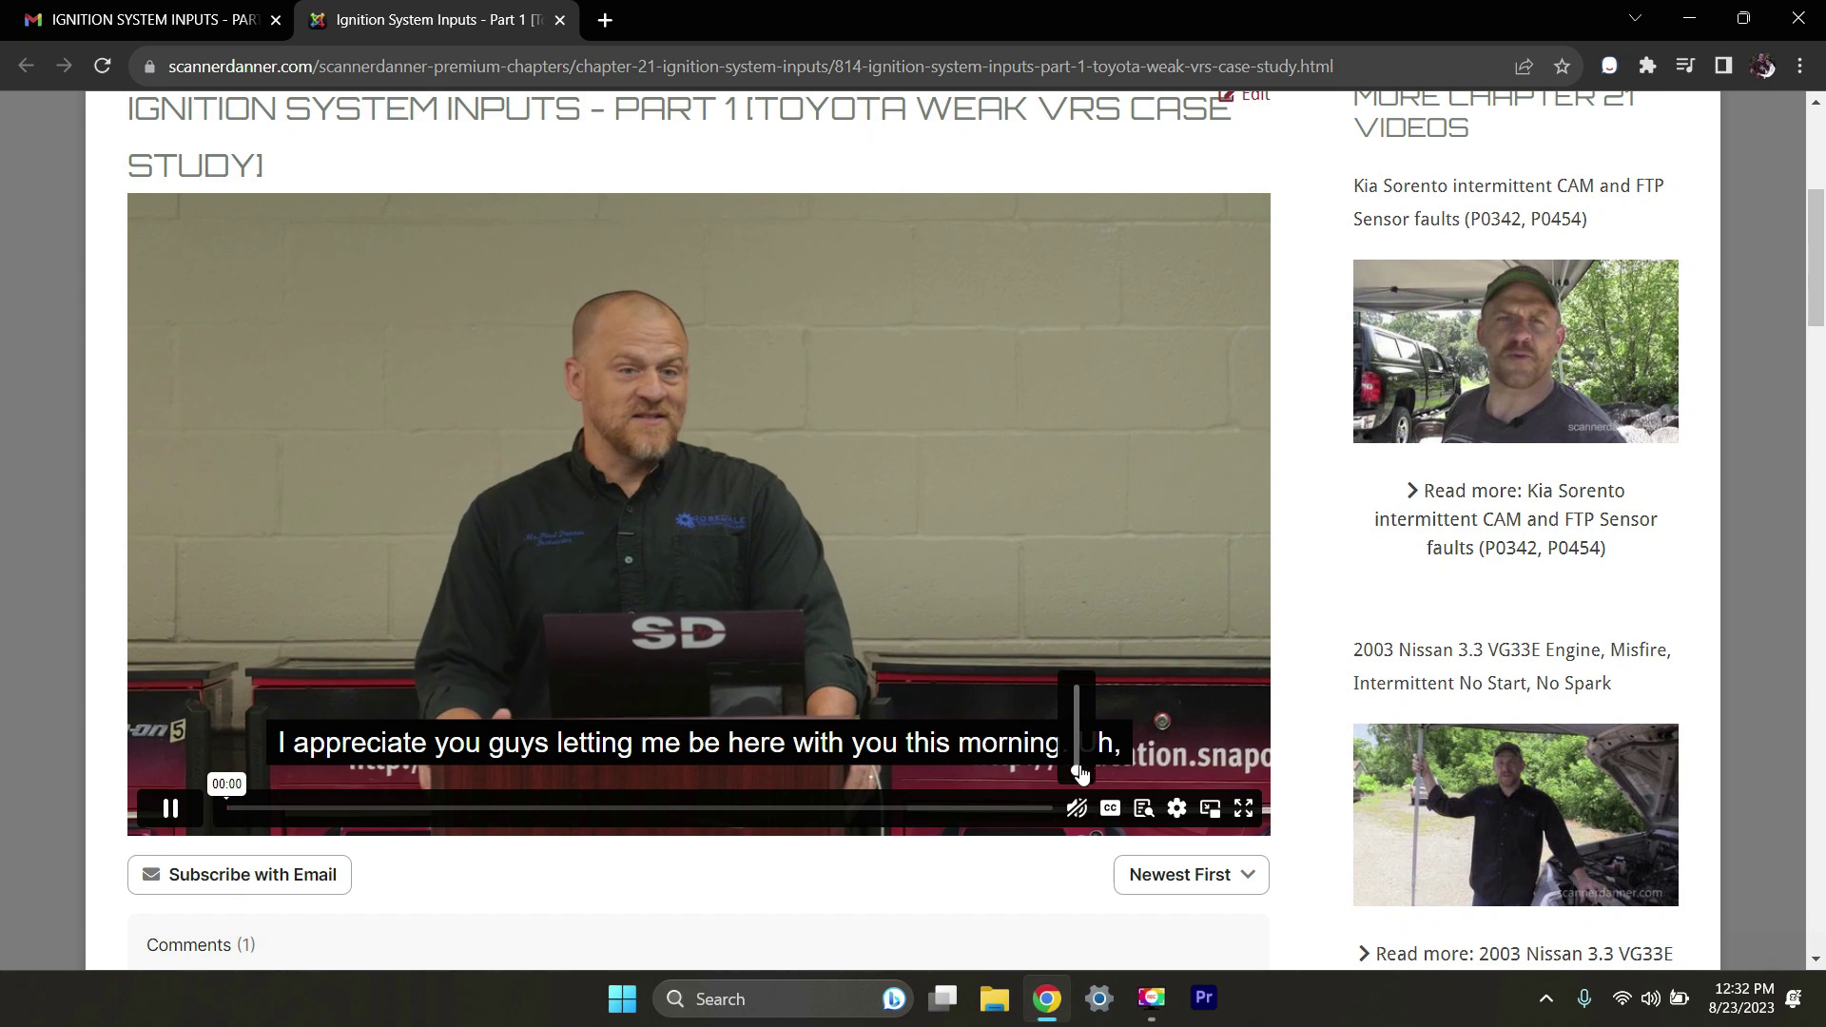
pyautogui.moveTo(1081, 775); pyautogui.dragTo(1077, 757)
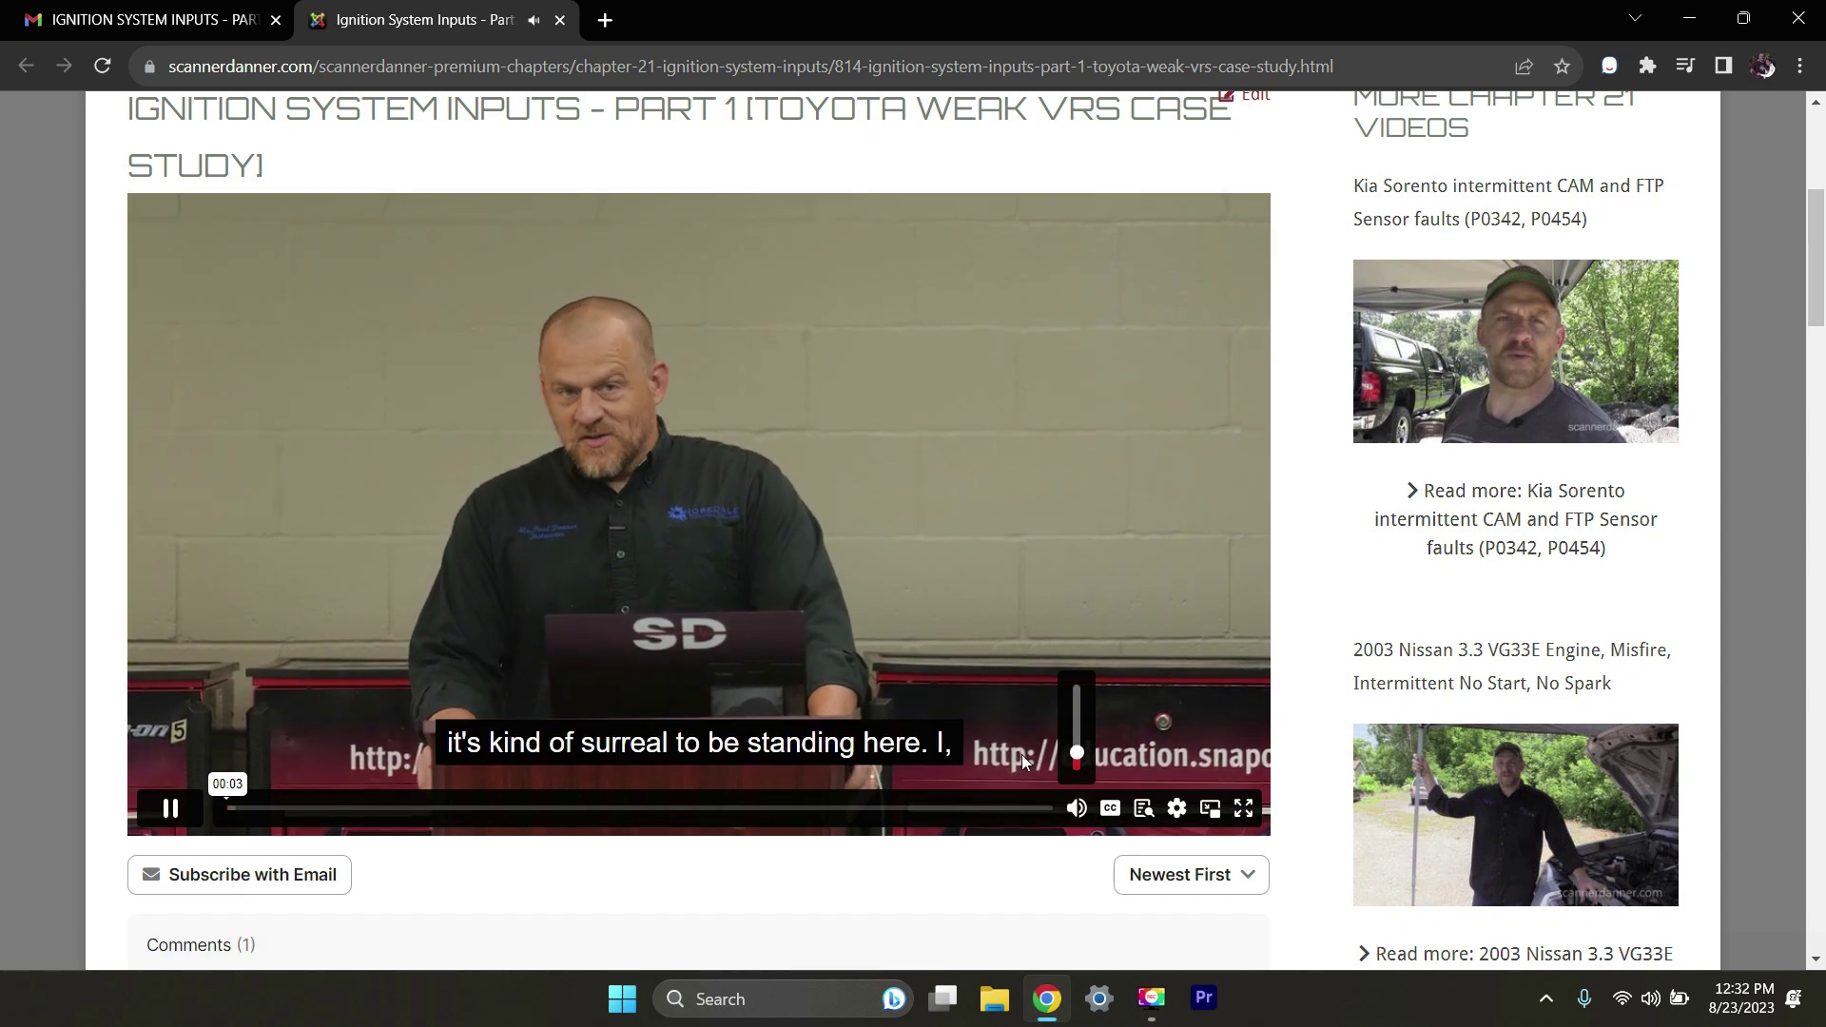
pyautogui.click(1081, 813)
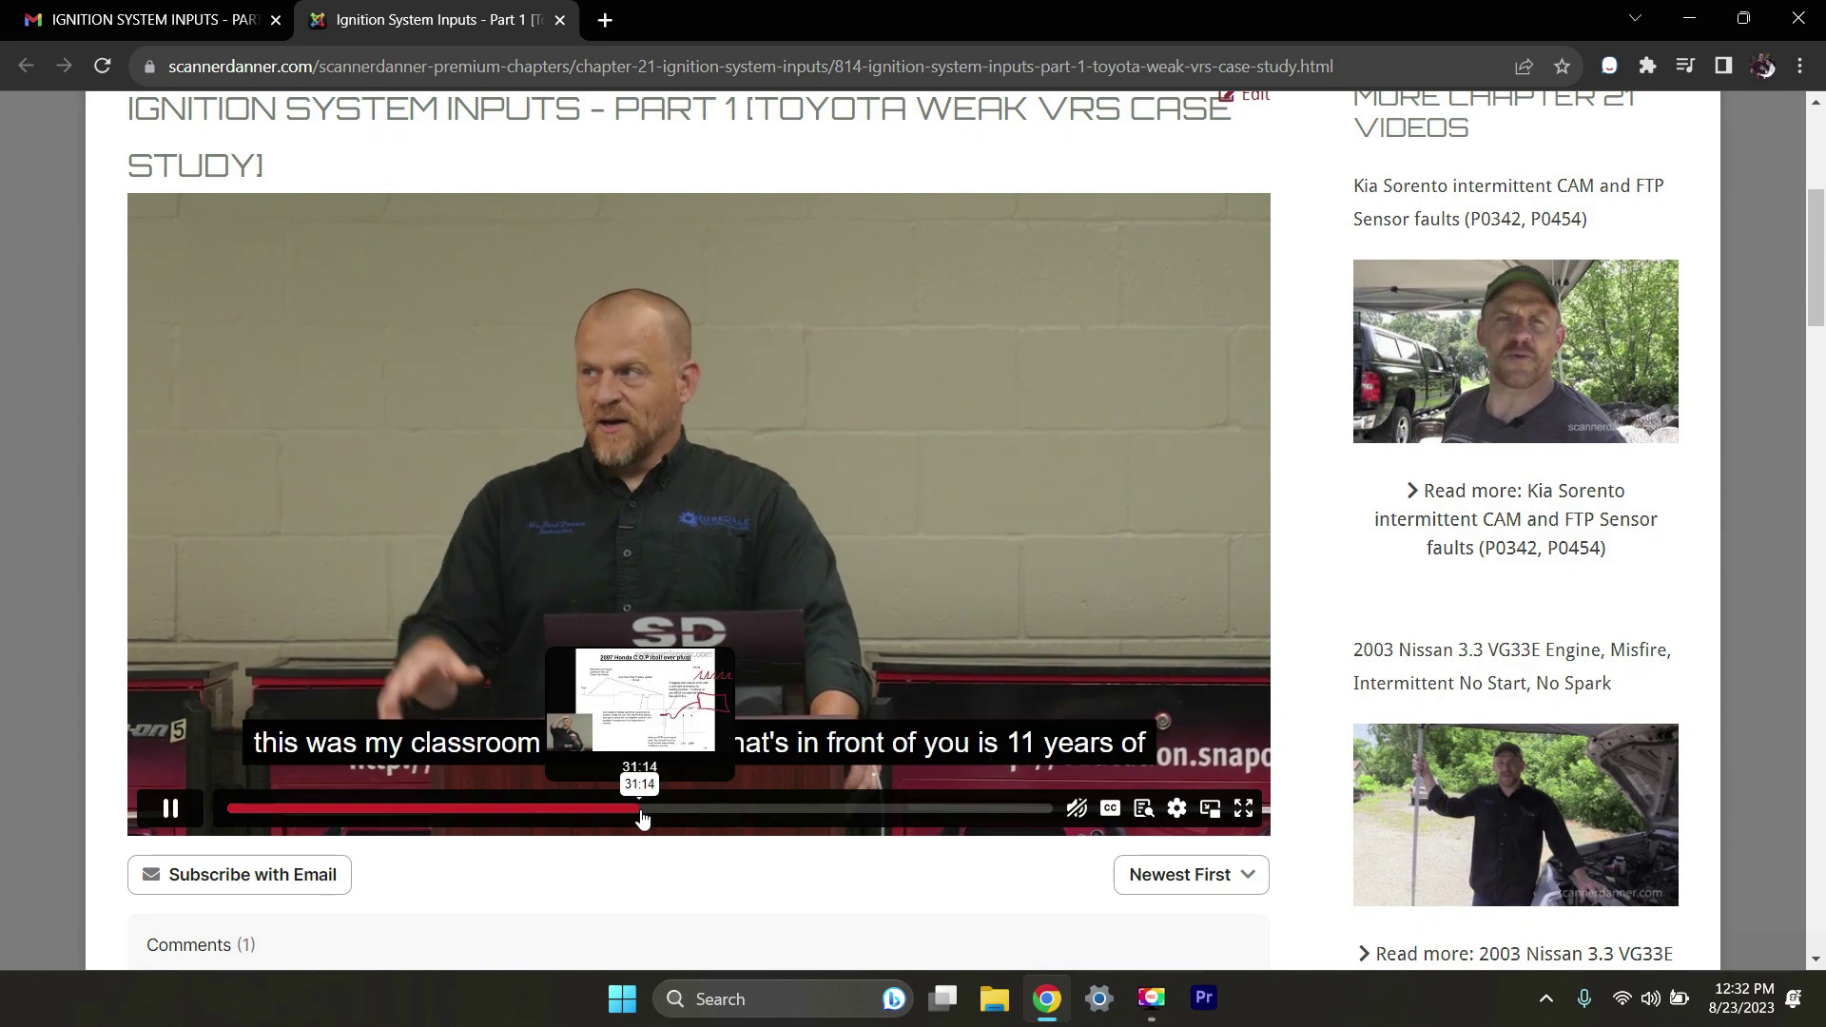
pyautogui.click(640, 810)
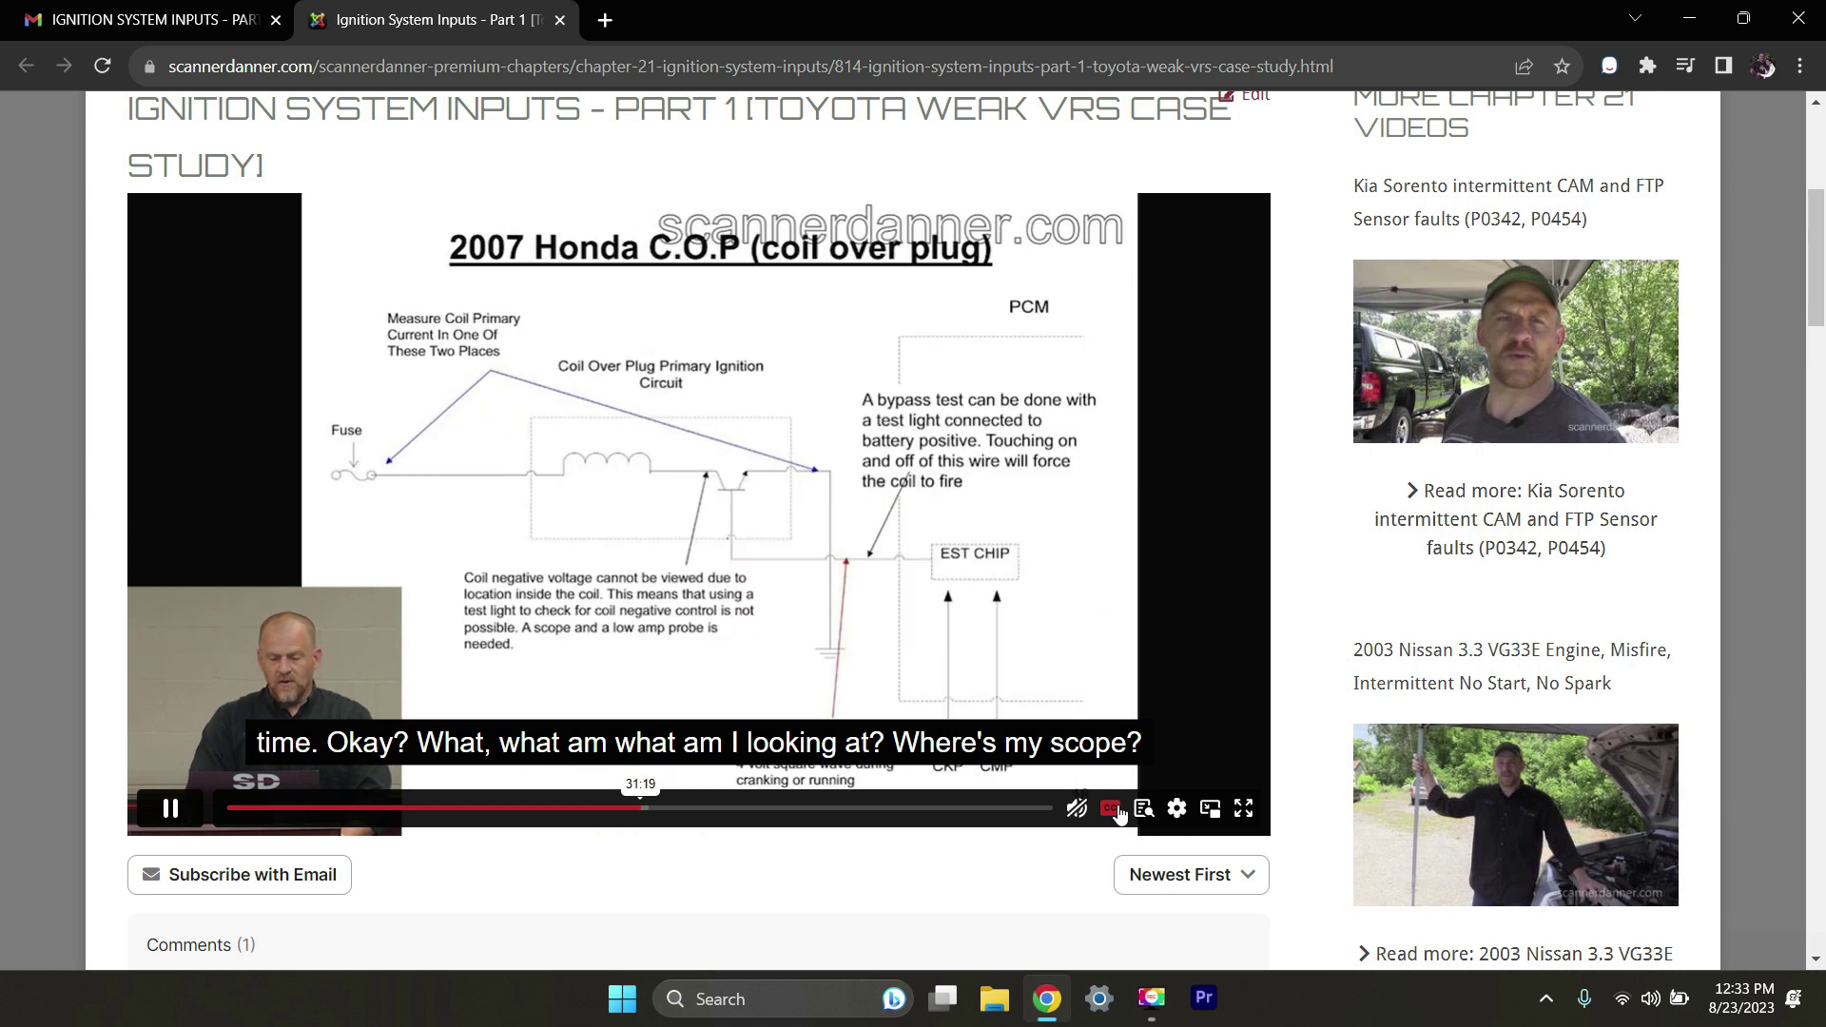
pyautogui.click(1244, 811)
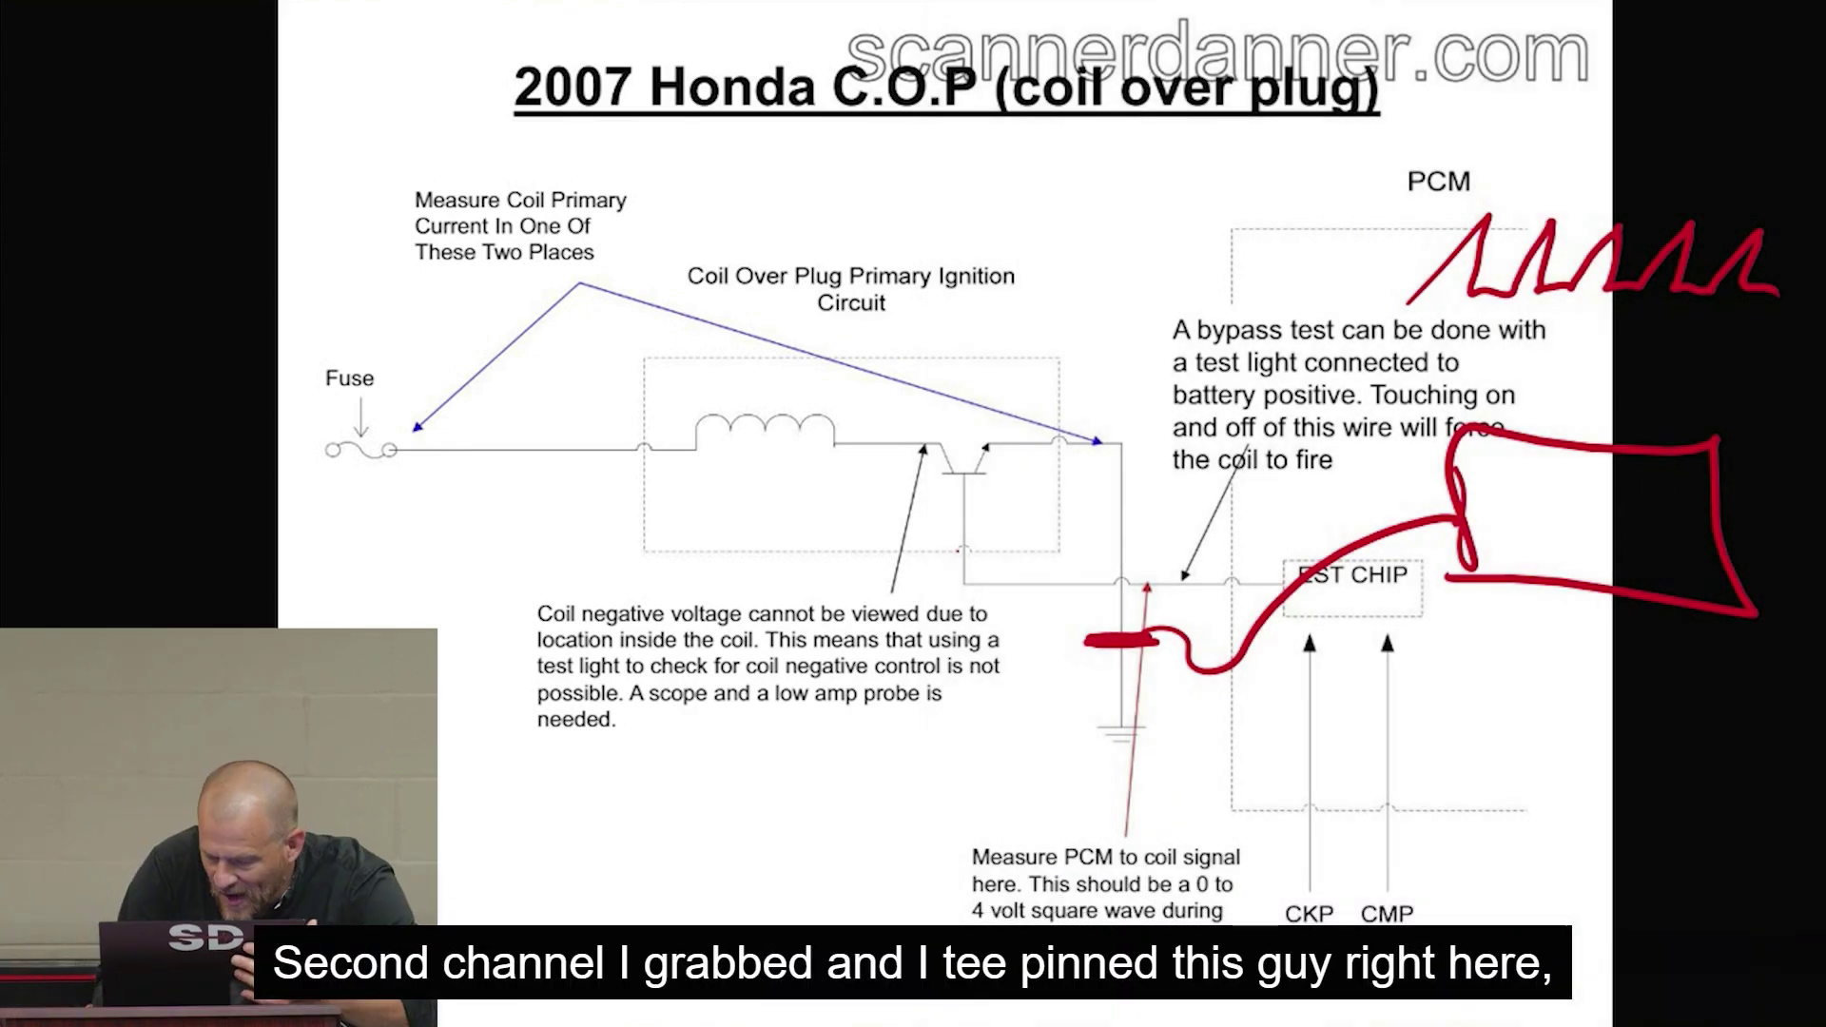
pyautogui.press('j')
pyautogui.press('j')
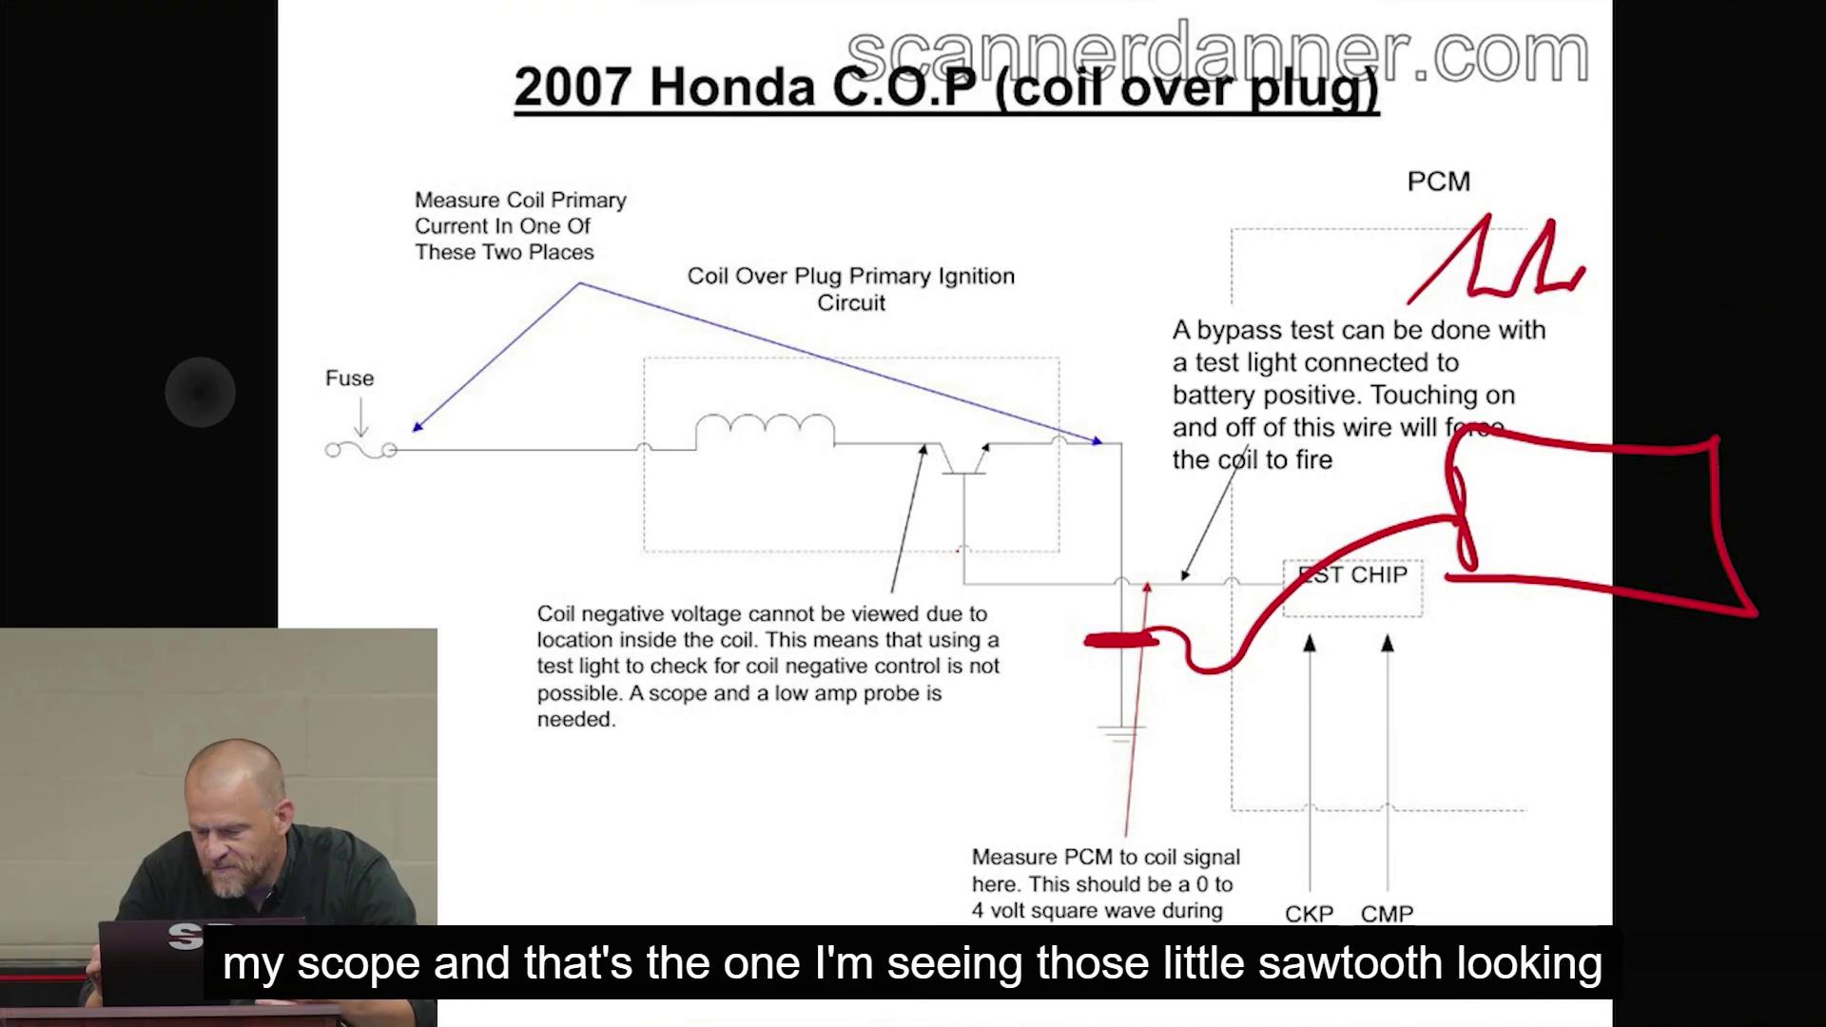
pyautogui.press('j')
pyautogui.press('j')
pyautogui.press('j')
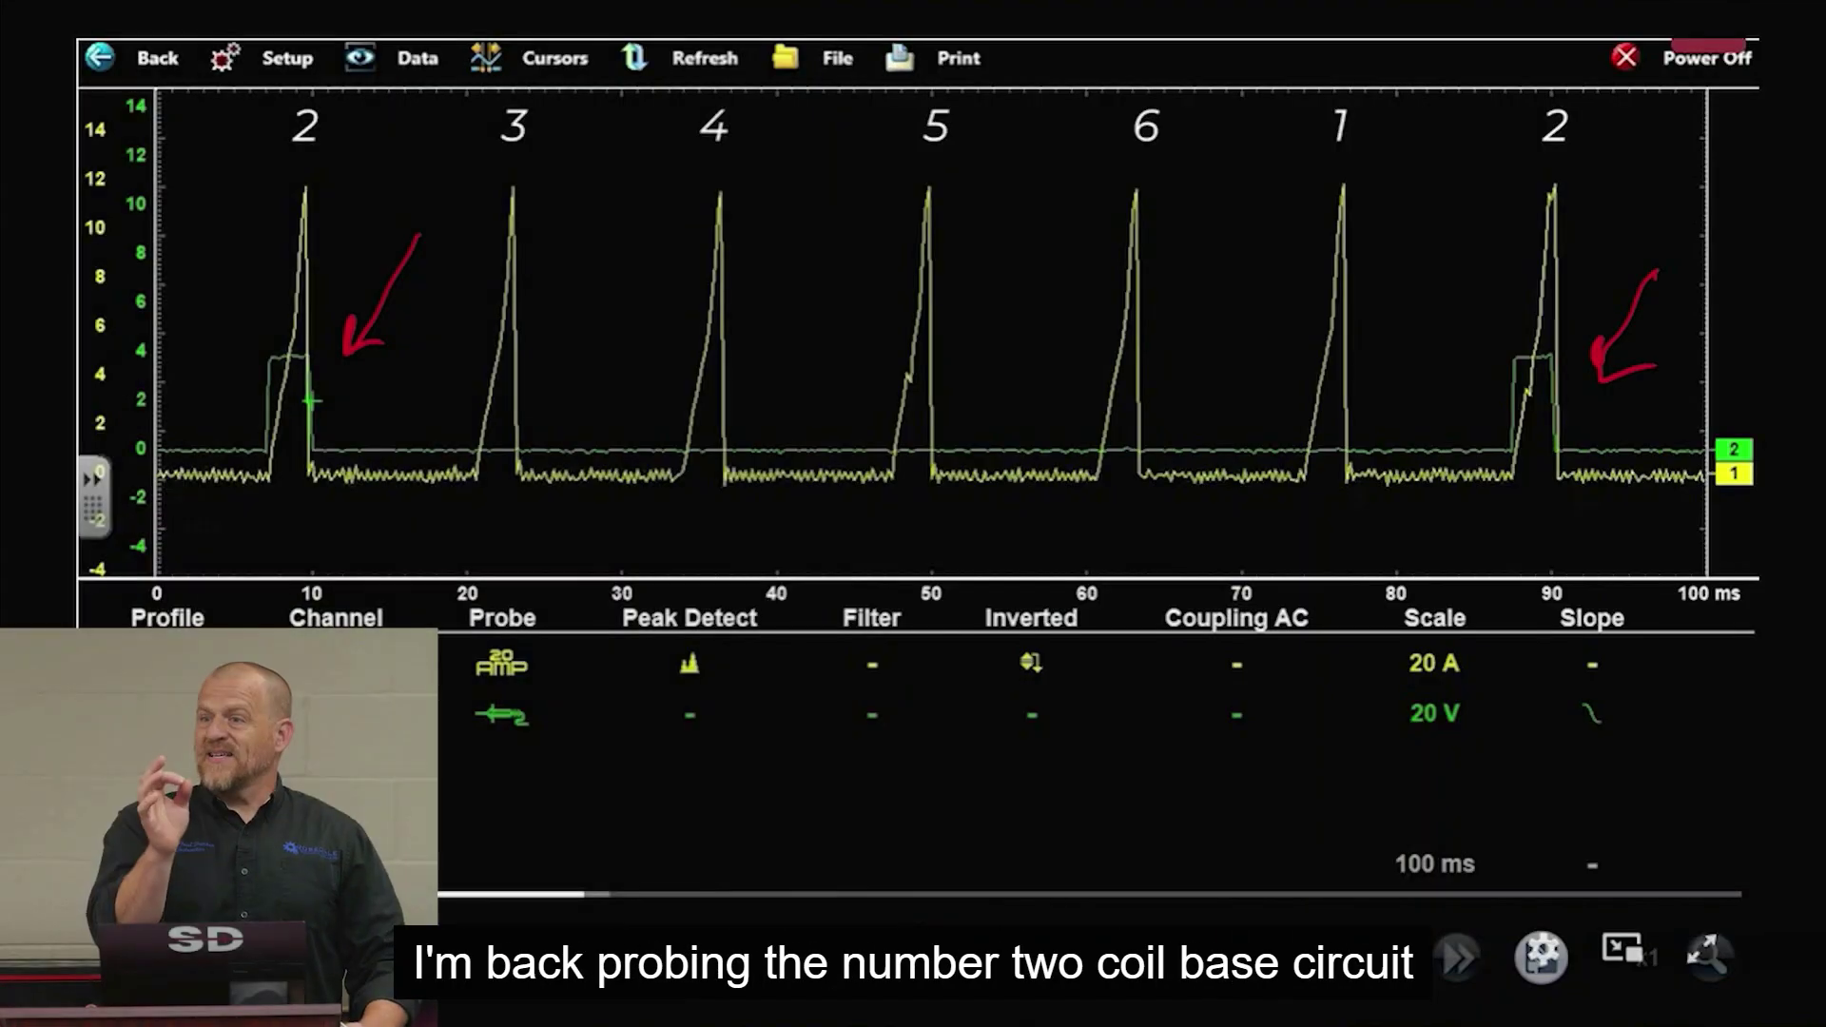
pyautogui.press('j')
pyautogui.press('l')
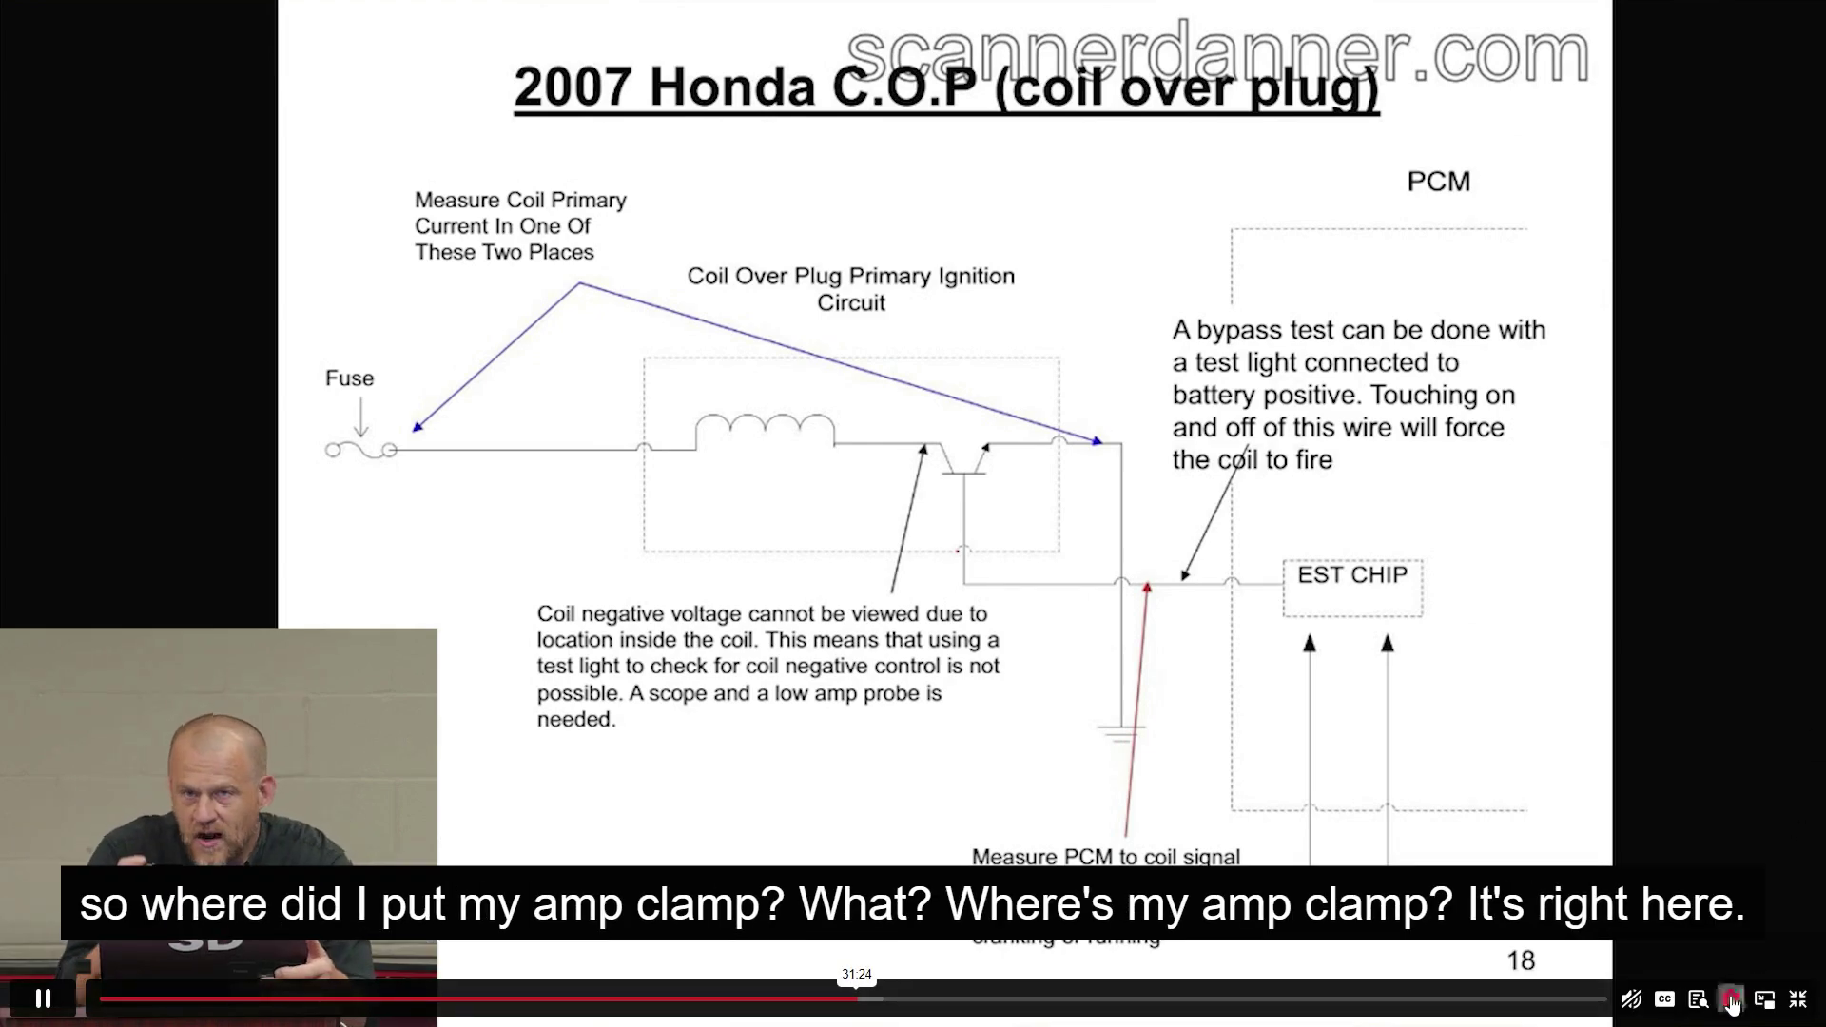
# Toggle the player settings menu open and closed, then exit full screen to the page.
pyautogui.click(1732, 1001)
pyautogui.click(1731, 1000)
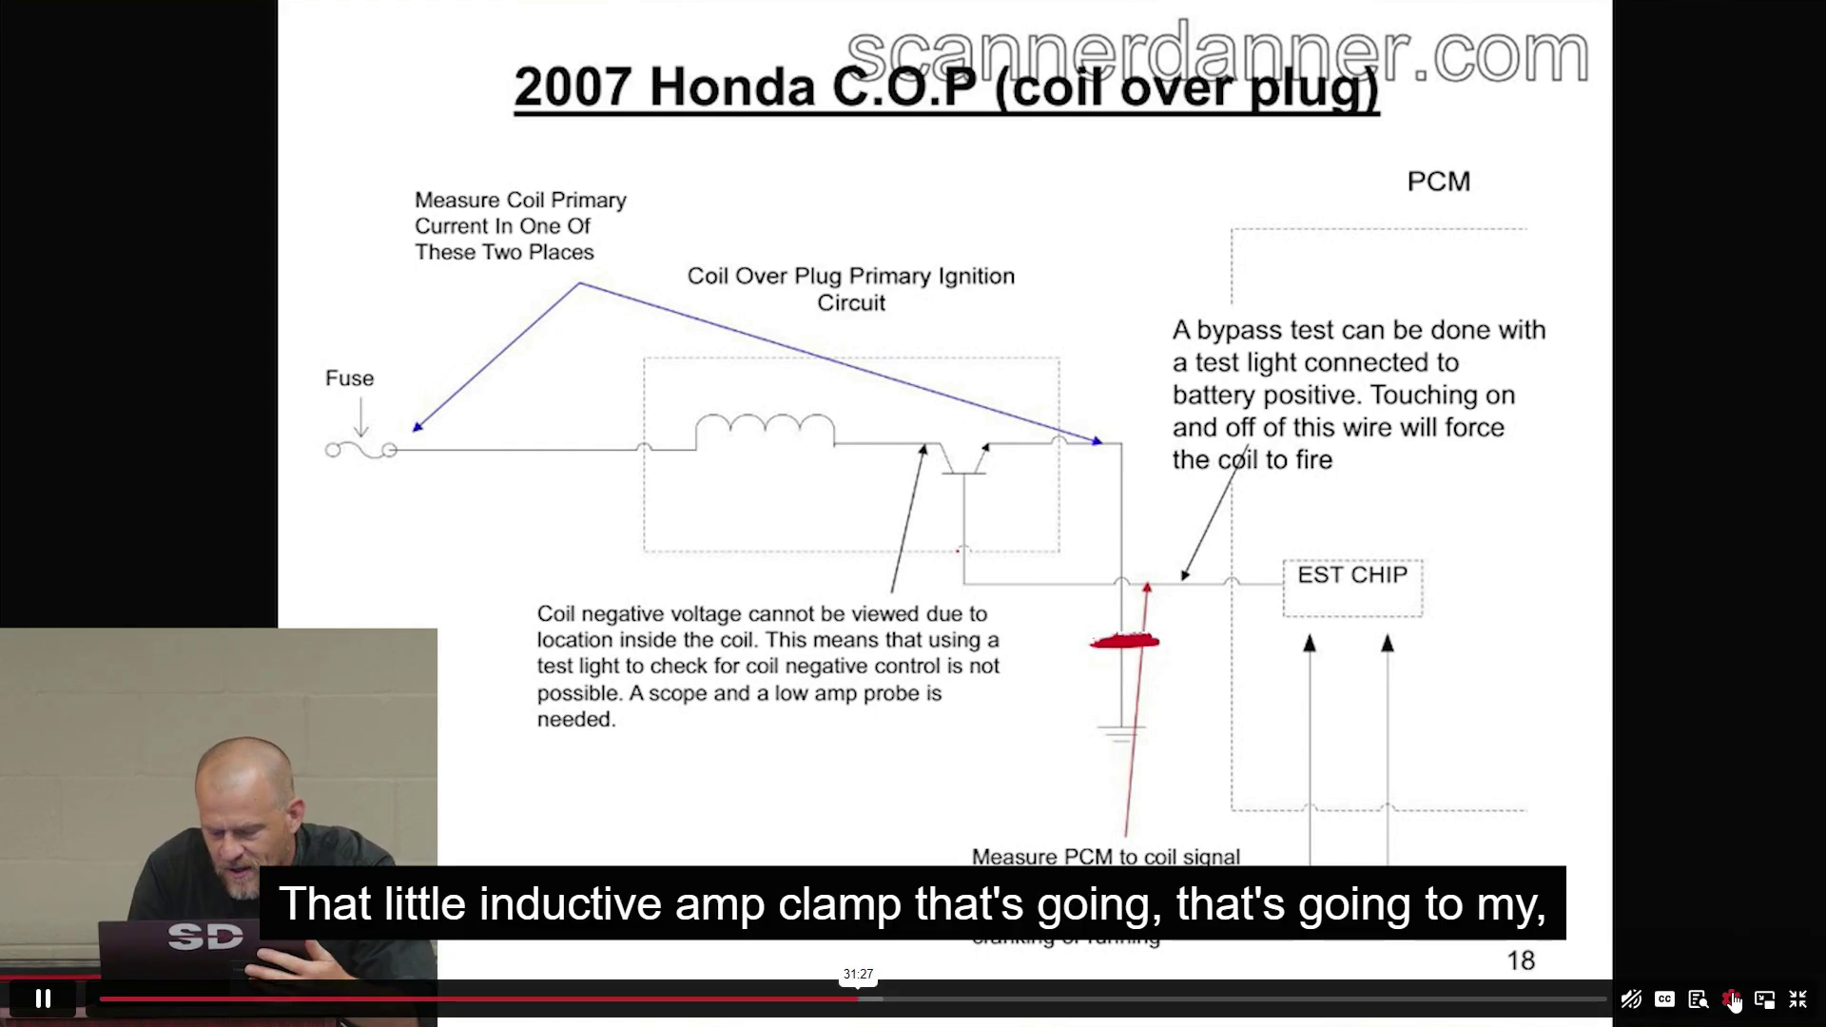
pyautogui.click(1731, 1001)
pyautogui.click(1633, 923)
pyautogui.press('Escape')
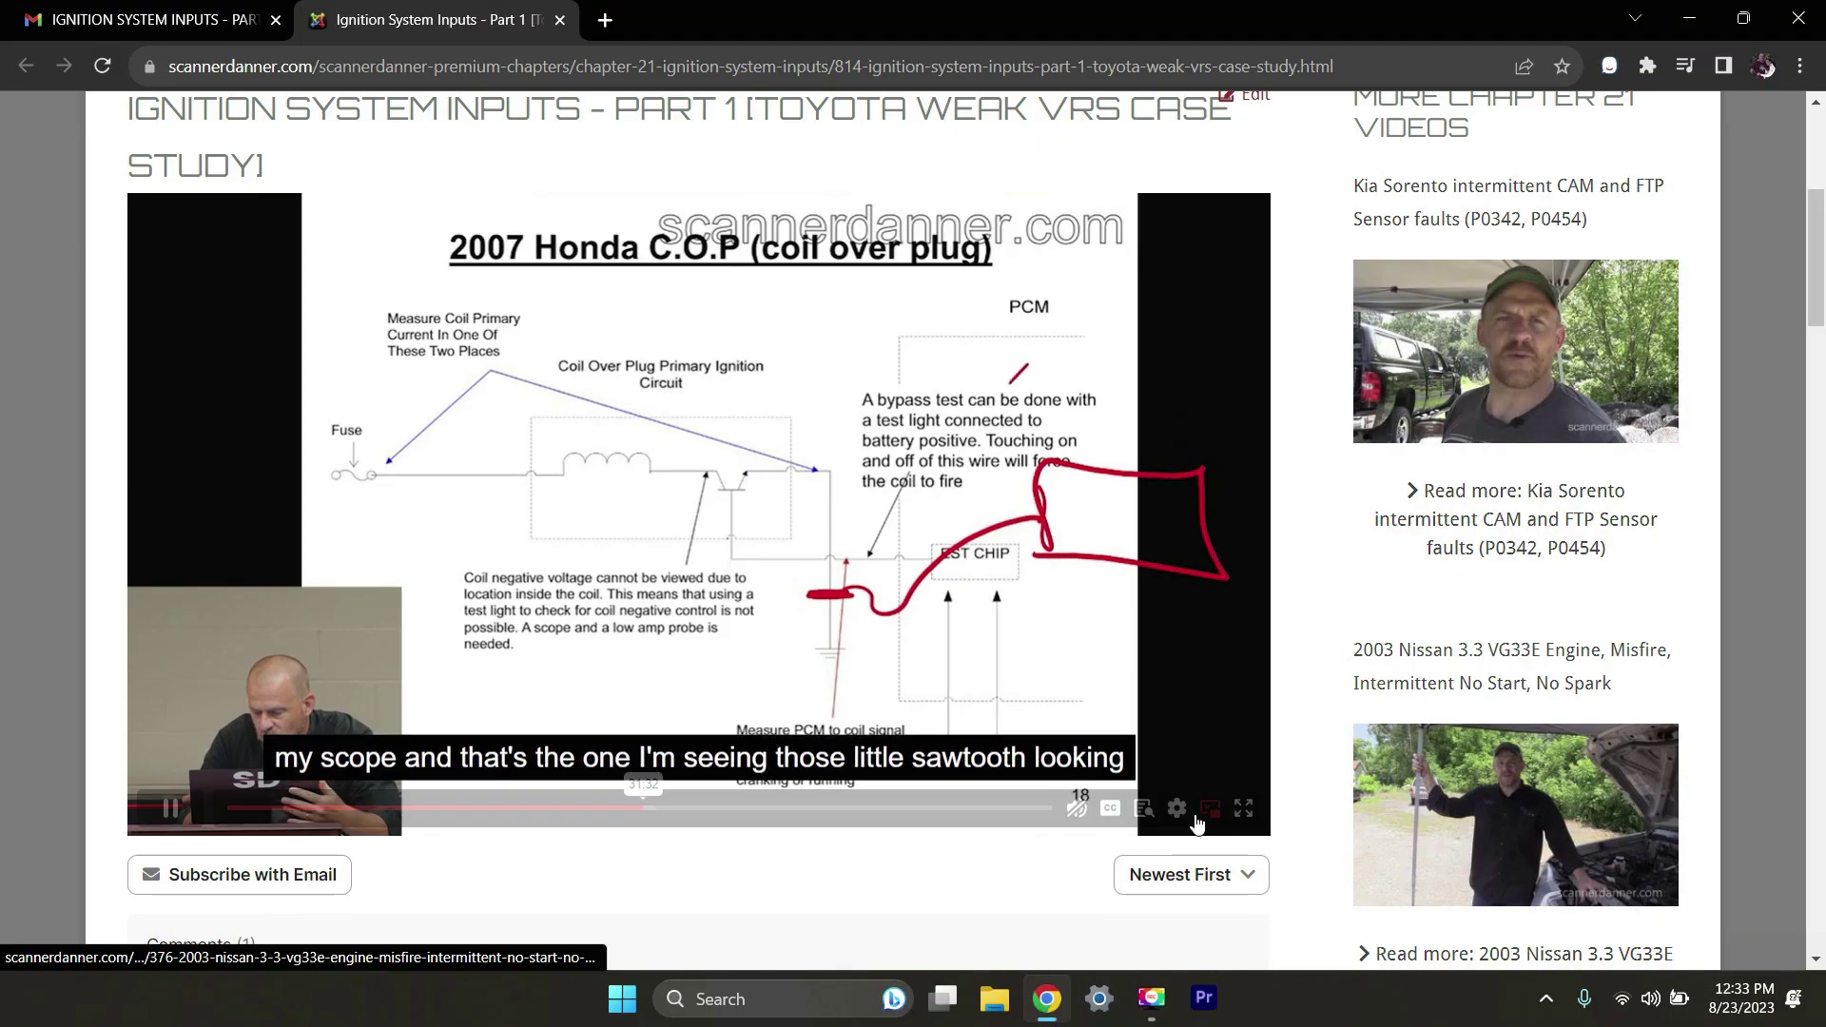
# Set playback speed to 1.5x and pop the video into picture-in-picture.
pyautogui.click(1177, 808)
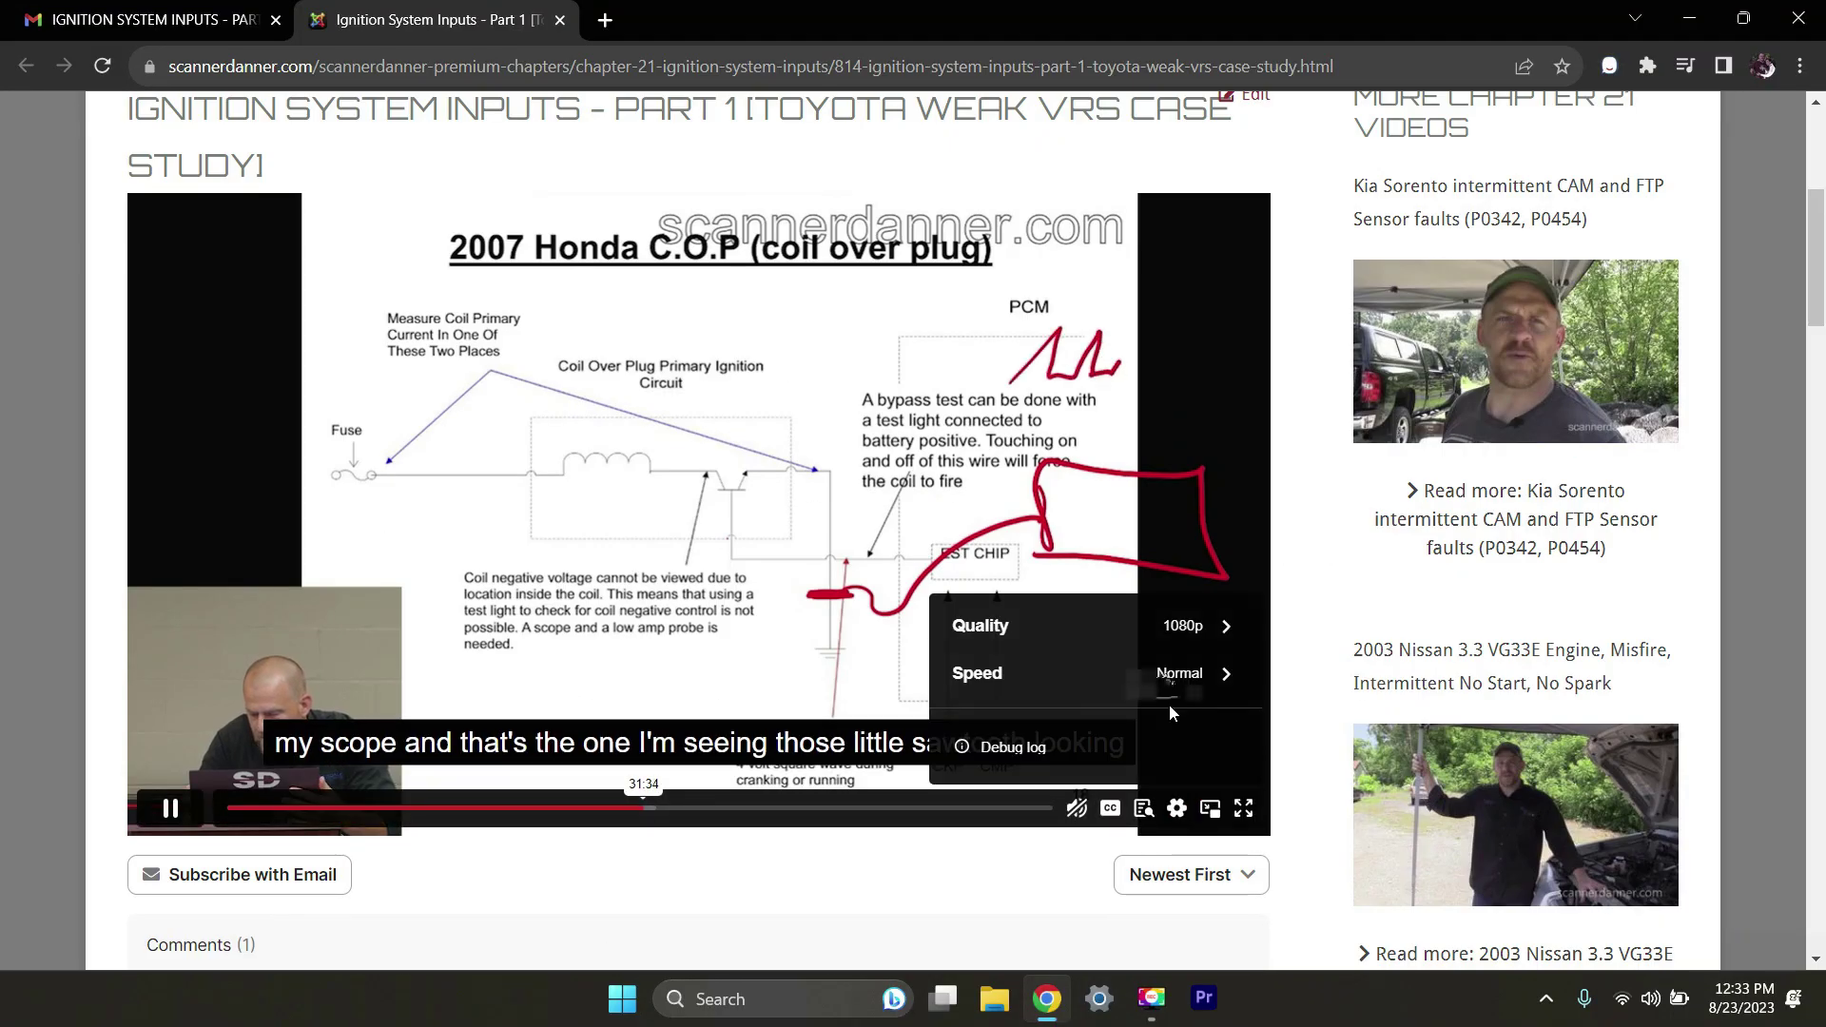
pyautogui.click(1217, 677)
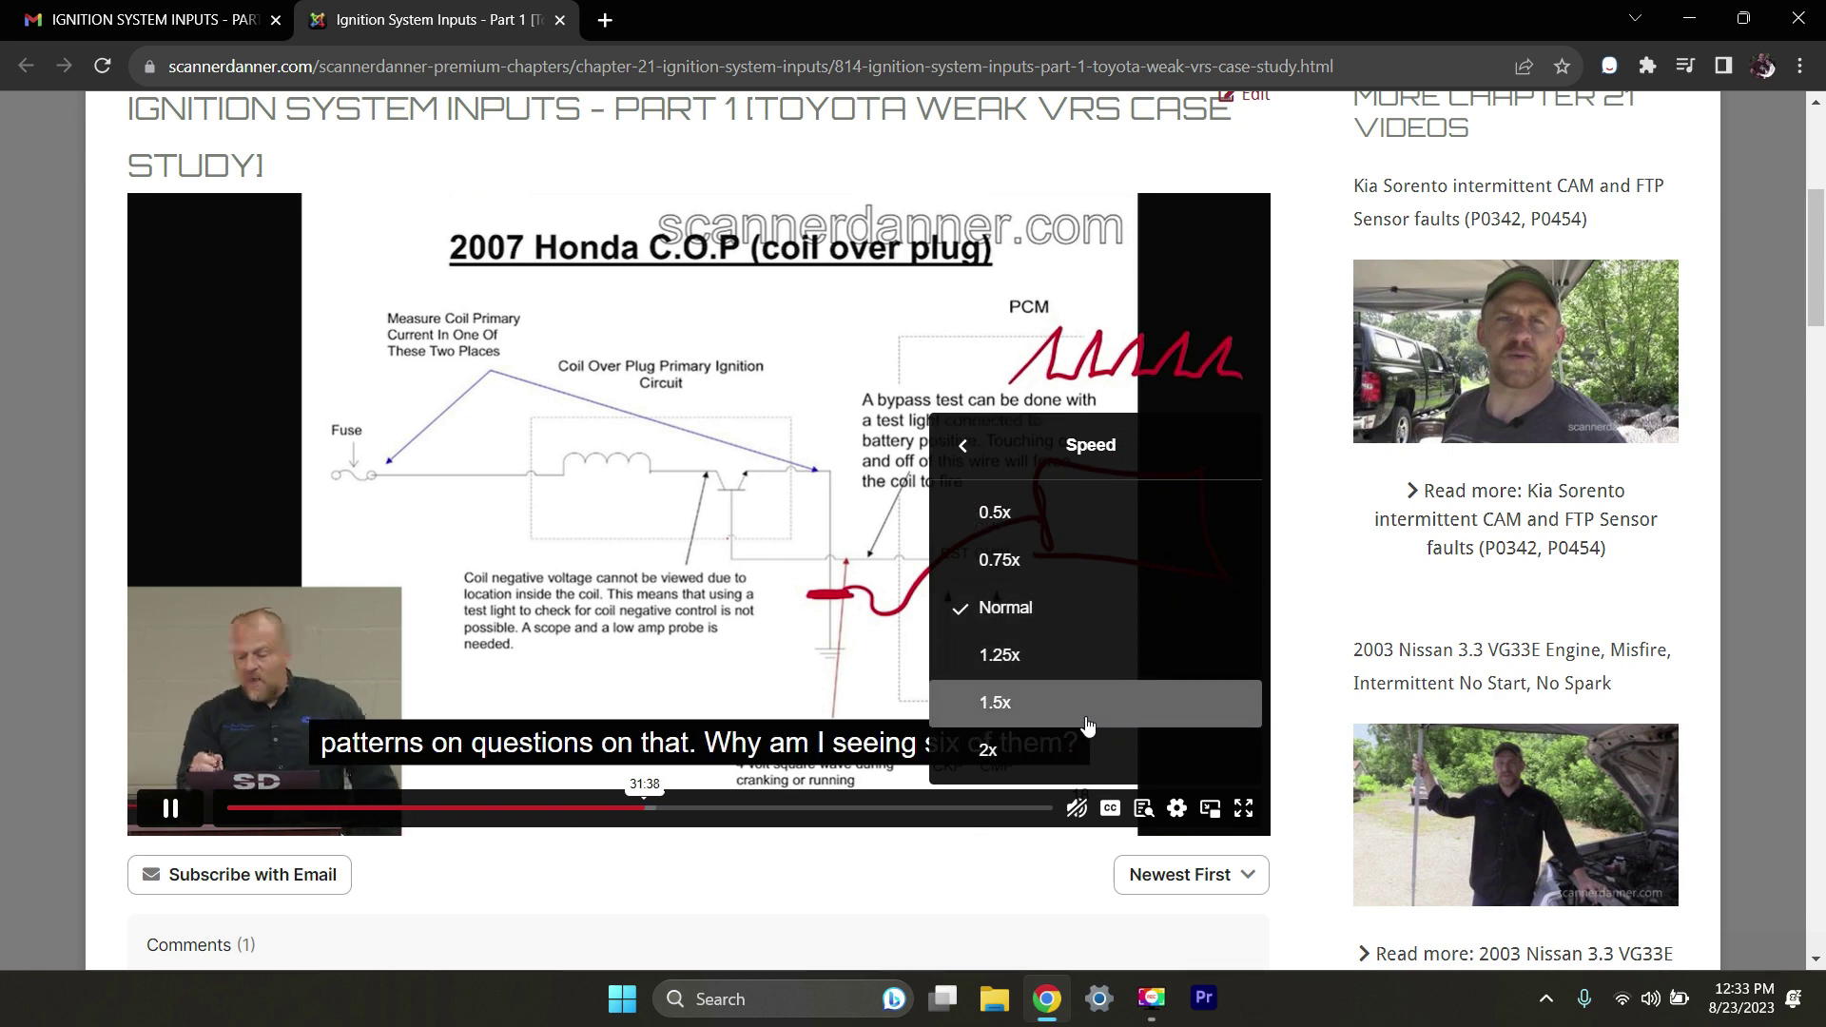
pyautogui.click(1088, 727)
pyautogui.click(1177, 810)
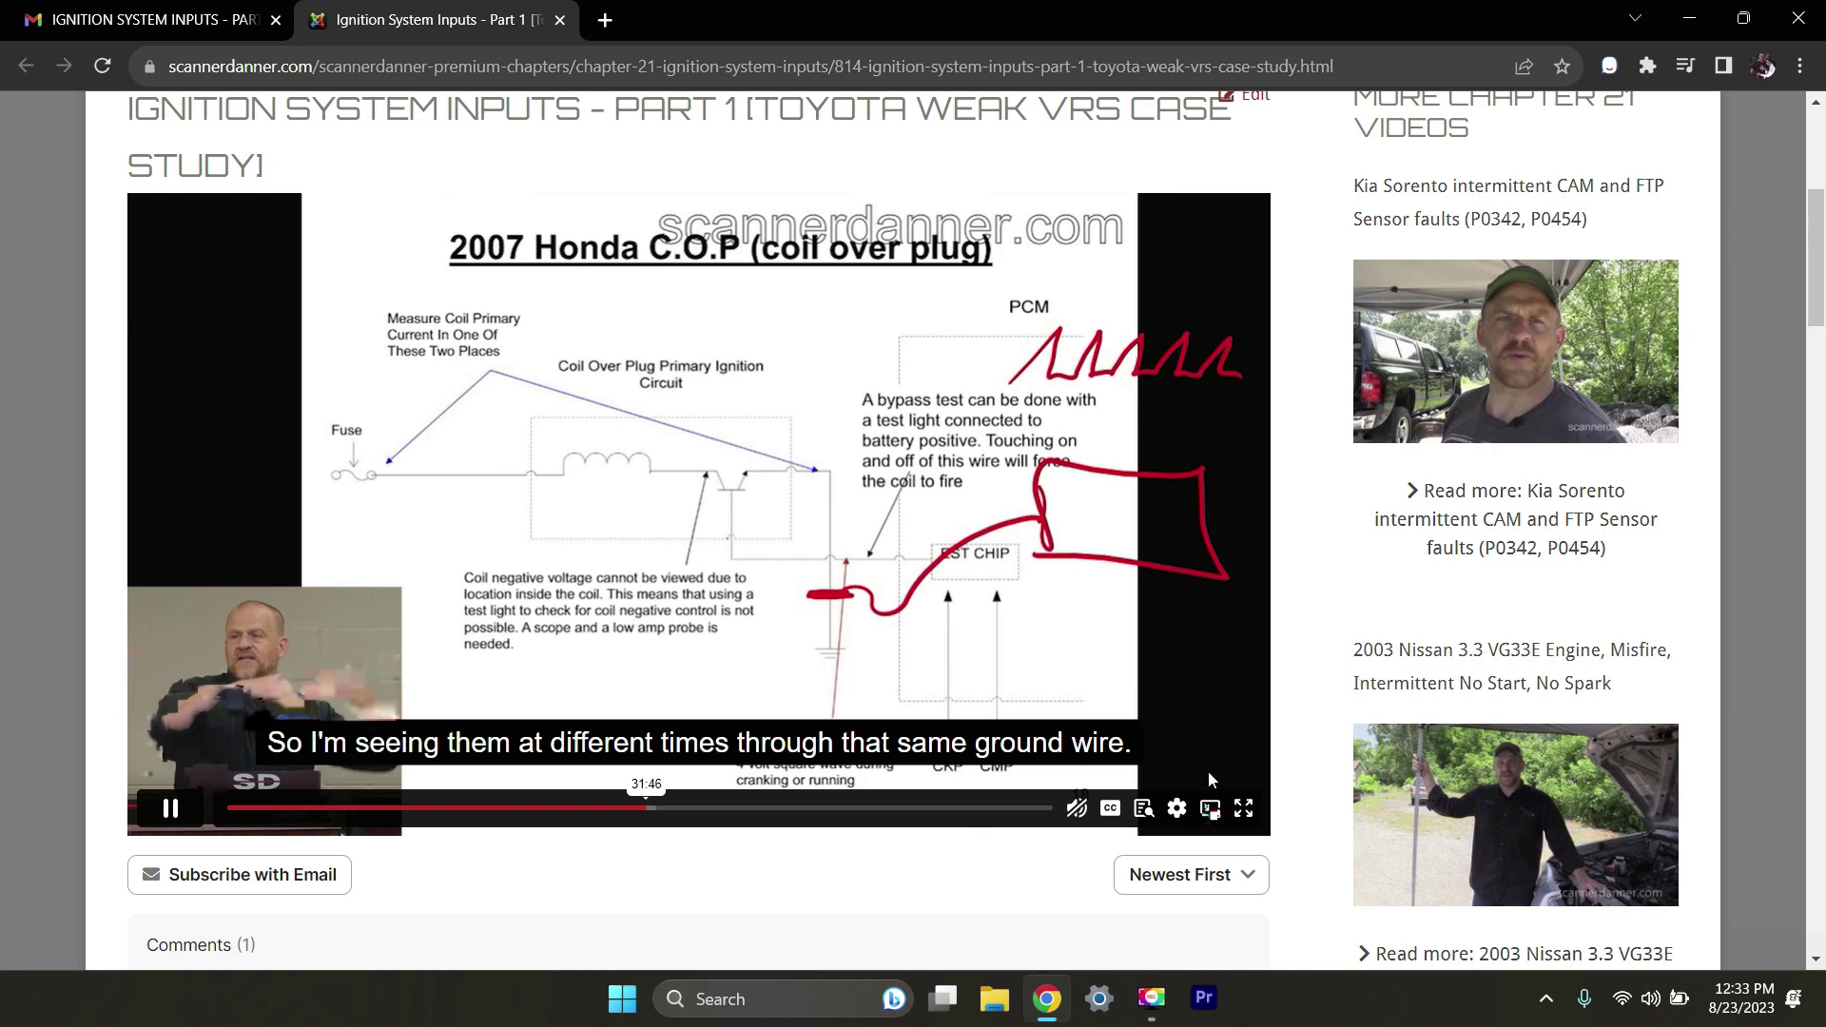
pyautogui.click(1211, 809)
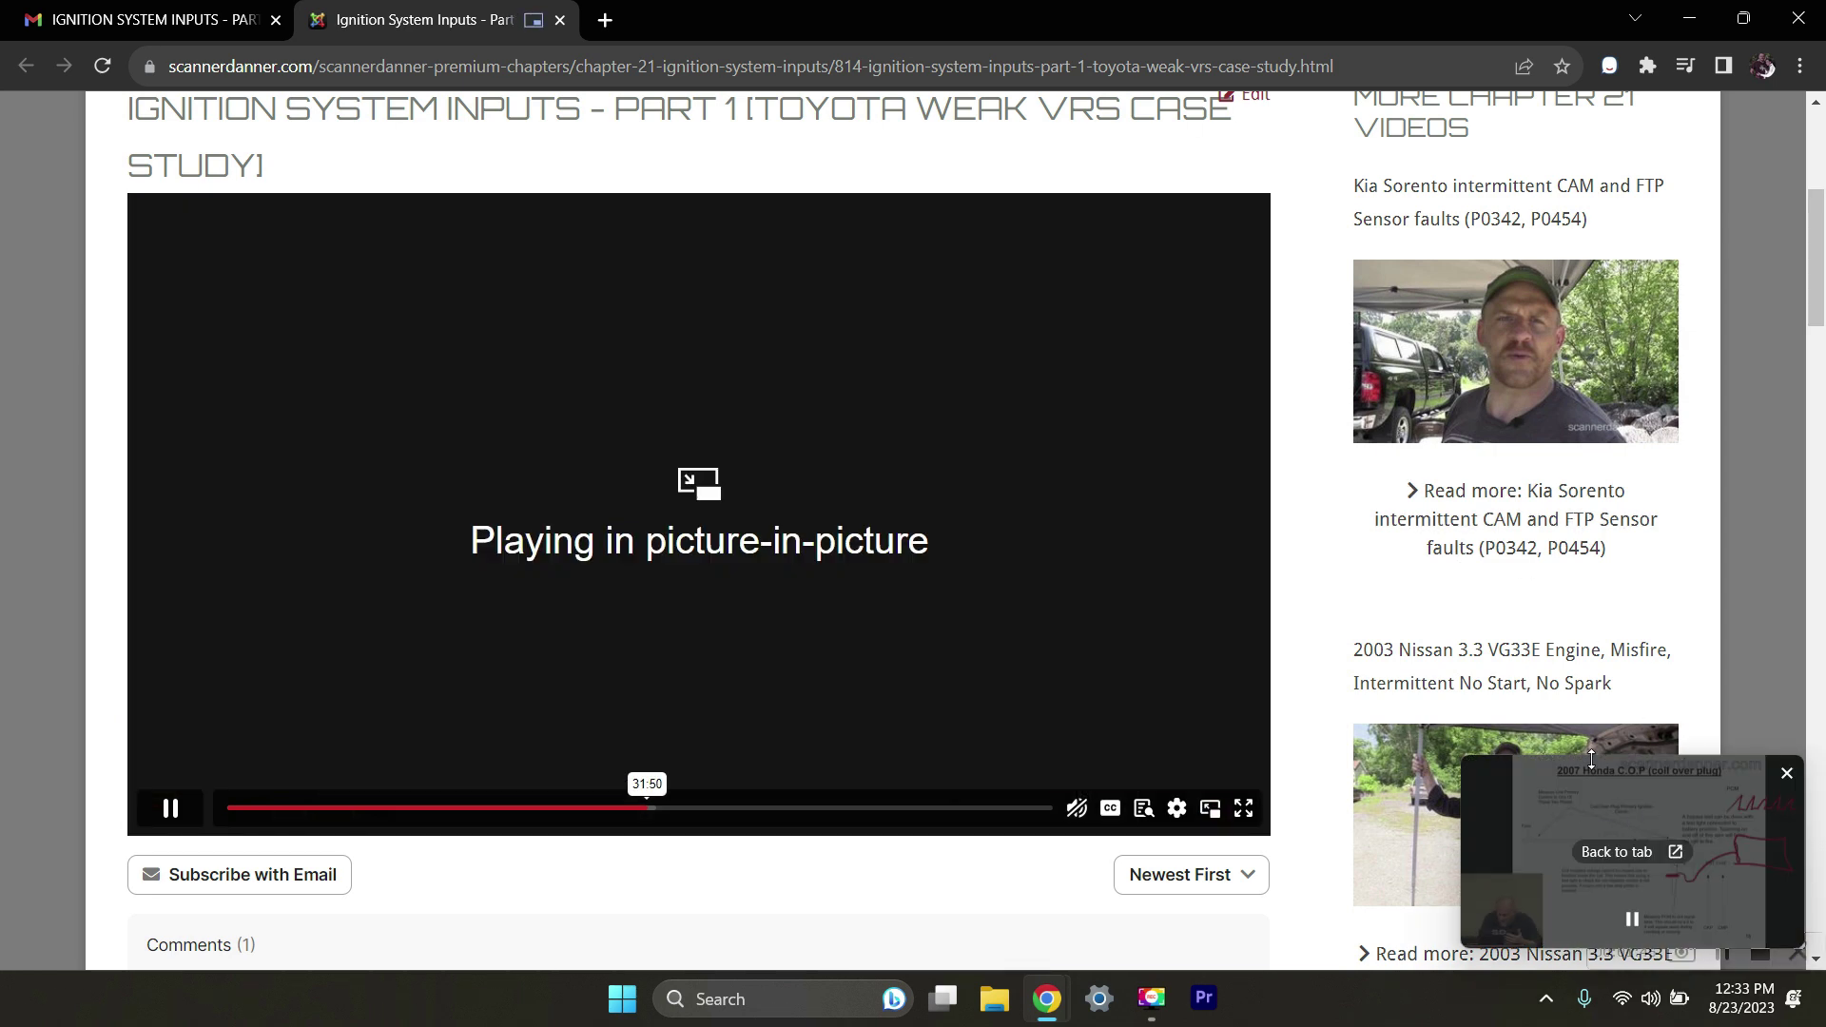
# After checking Gmail, return the floating video to the case study page and go full screen.
pyautogui.click(103, 18)
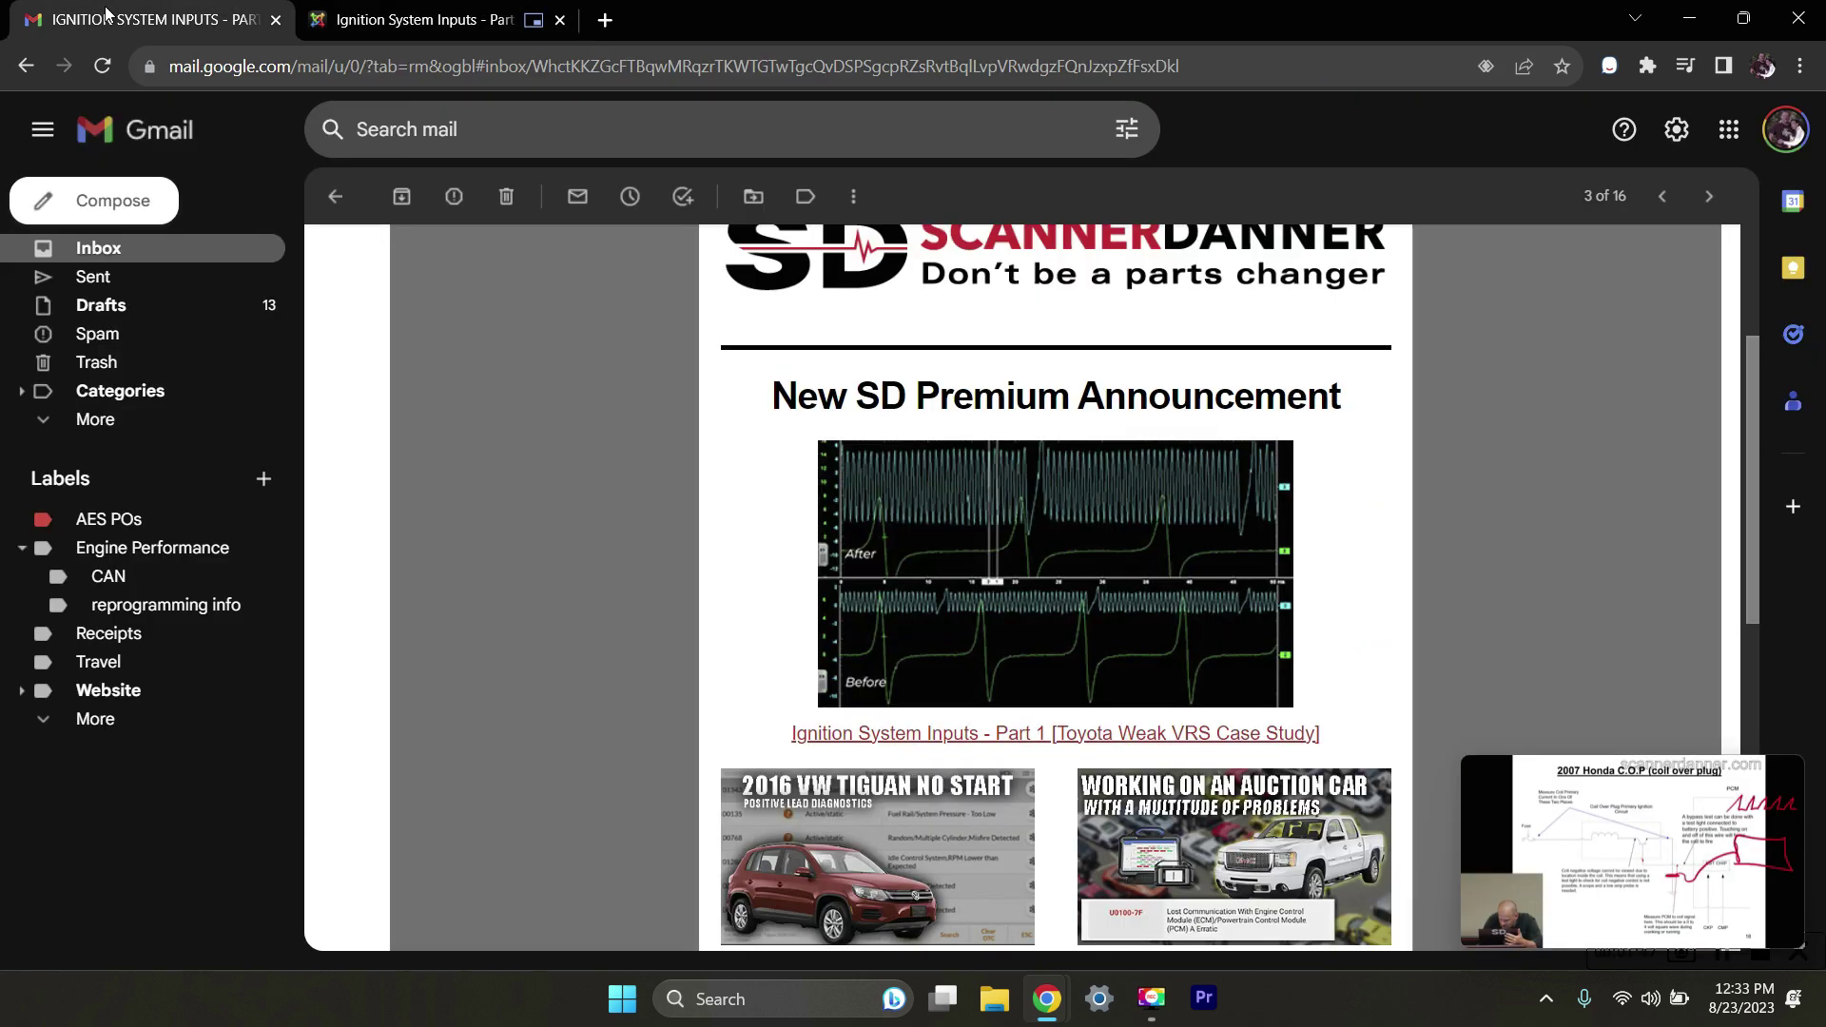
pyautogui.click(425, 21)
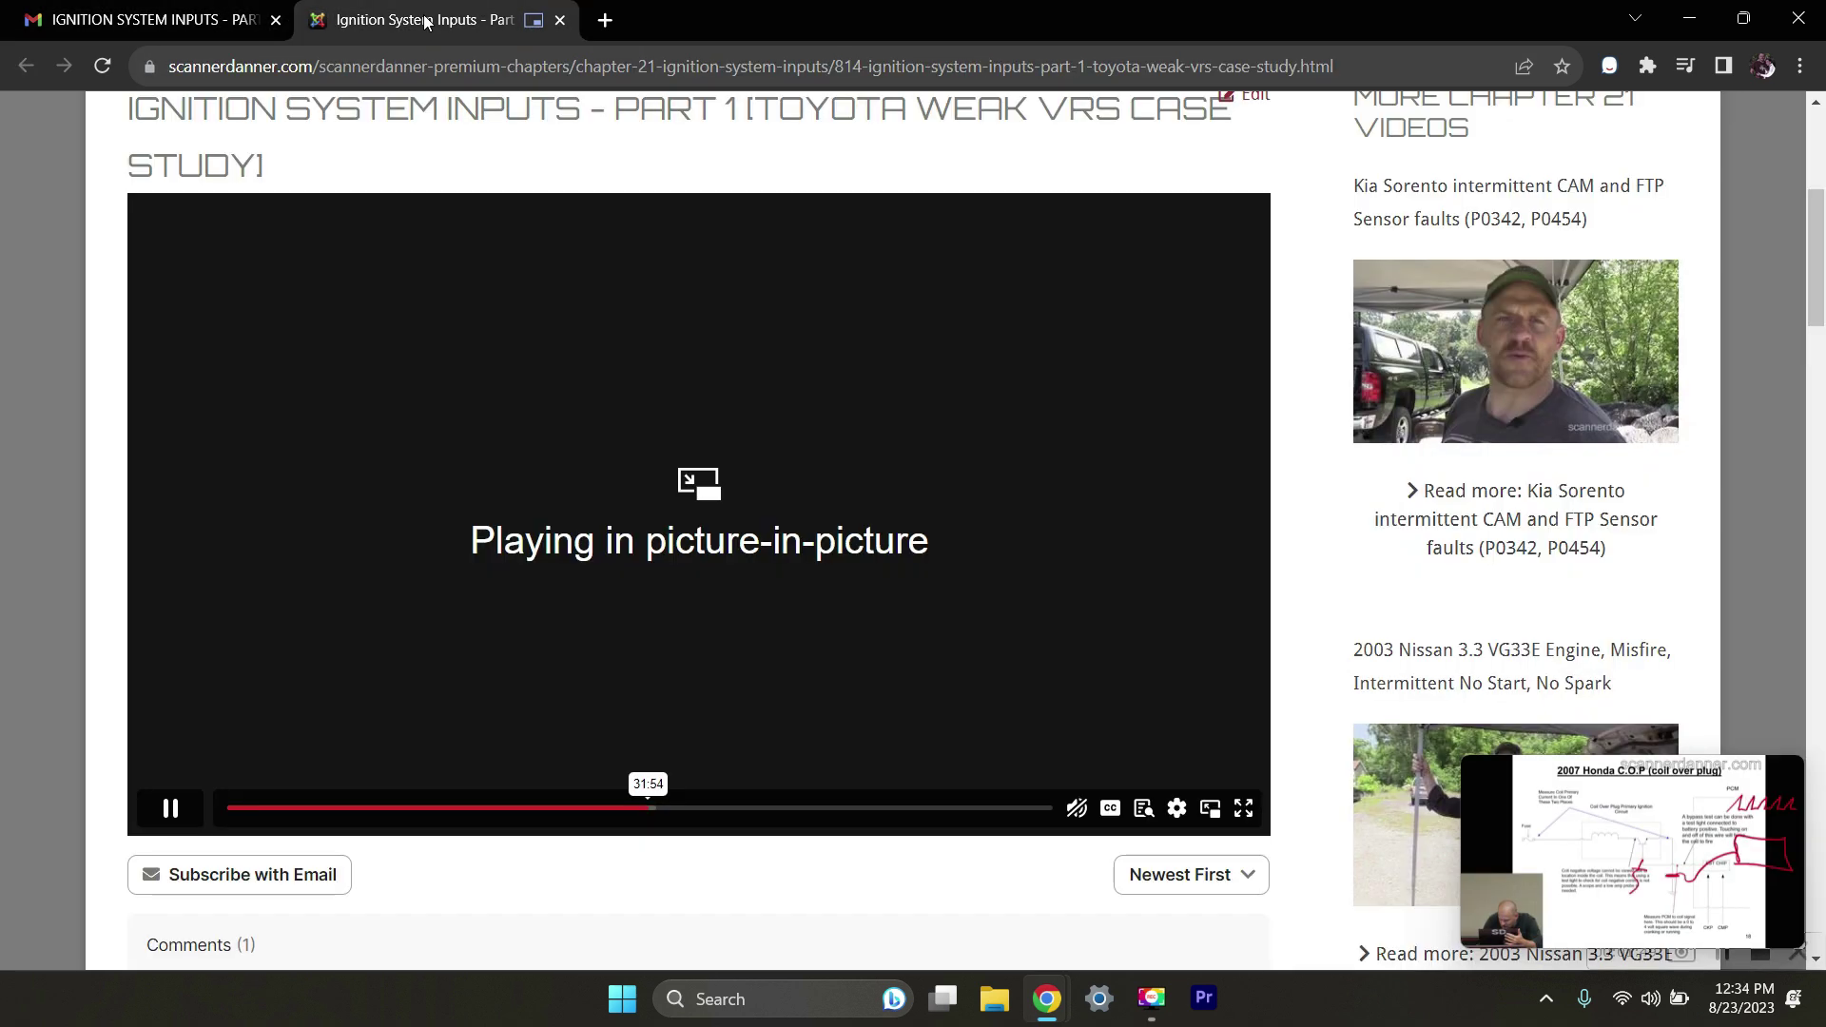
pyautogui.moveTo(1632, 852)
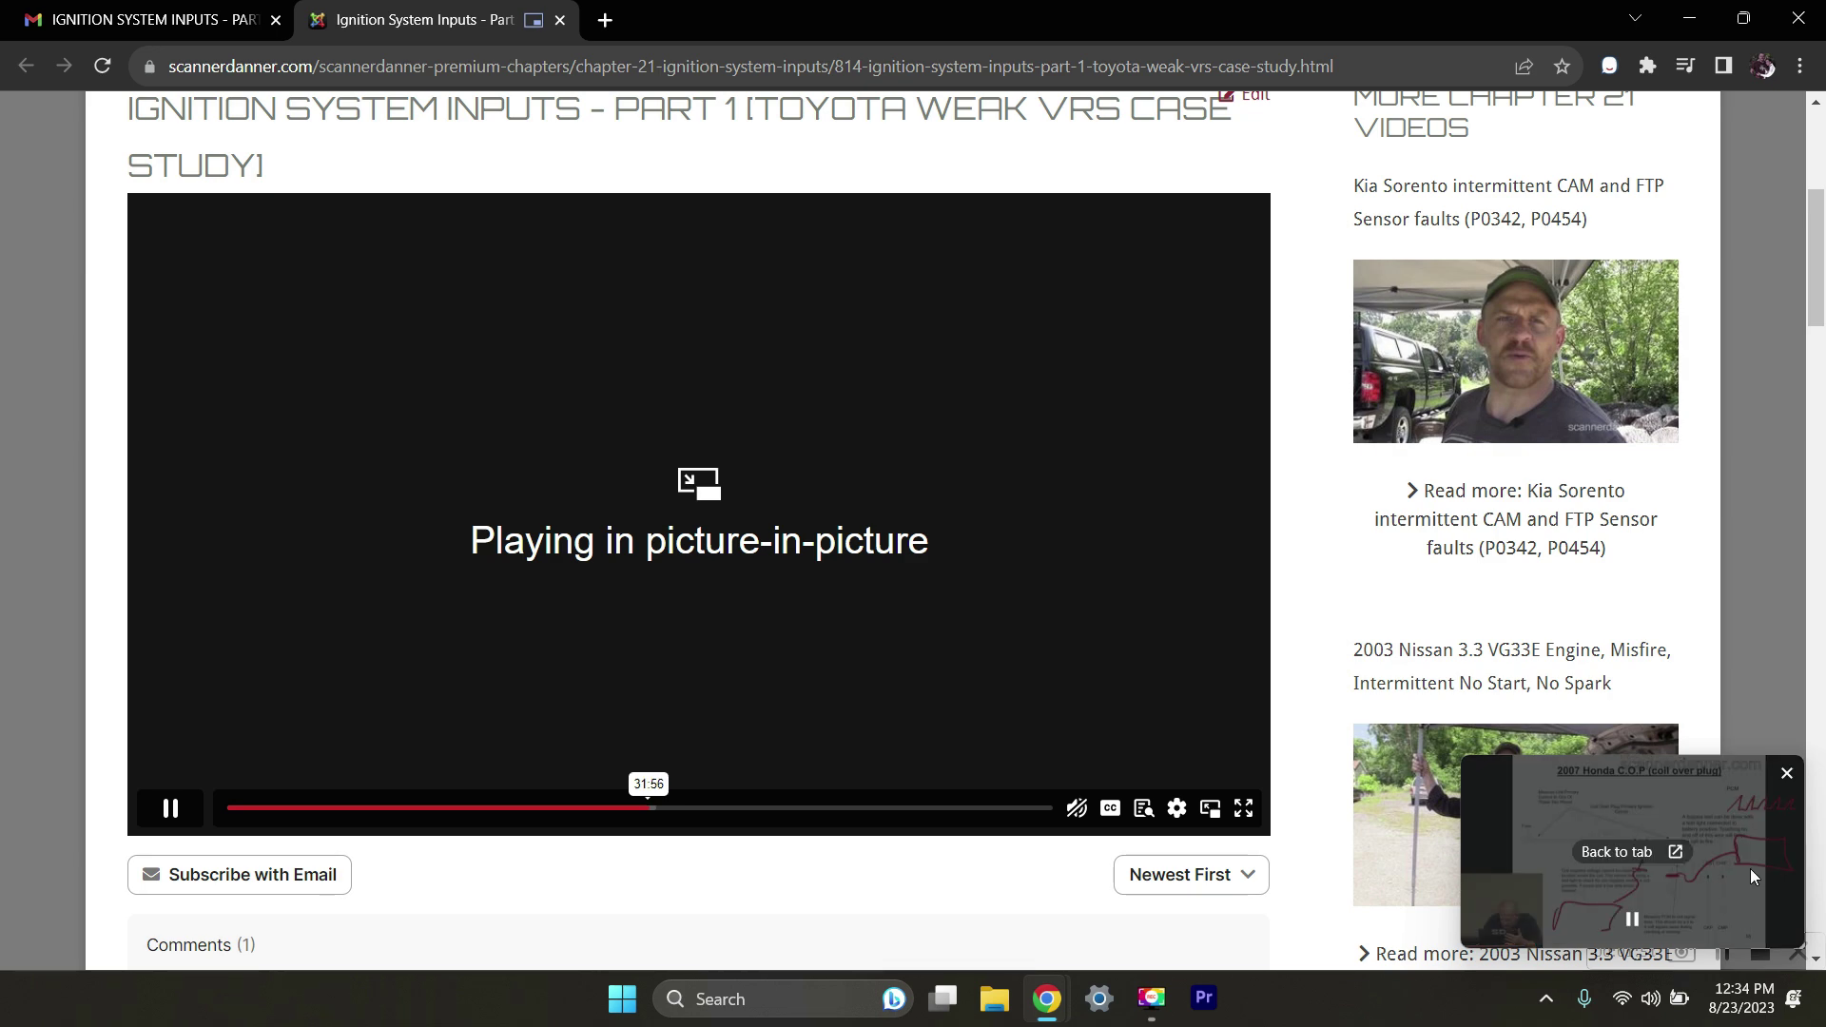
pyautogui.click(1675, 867)
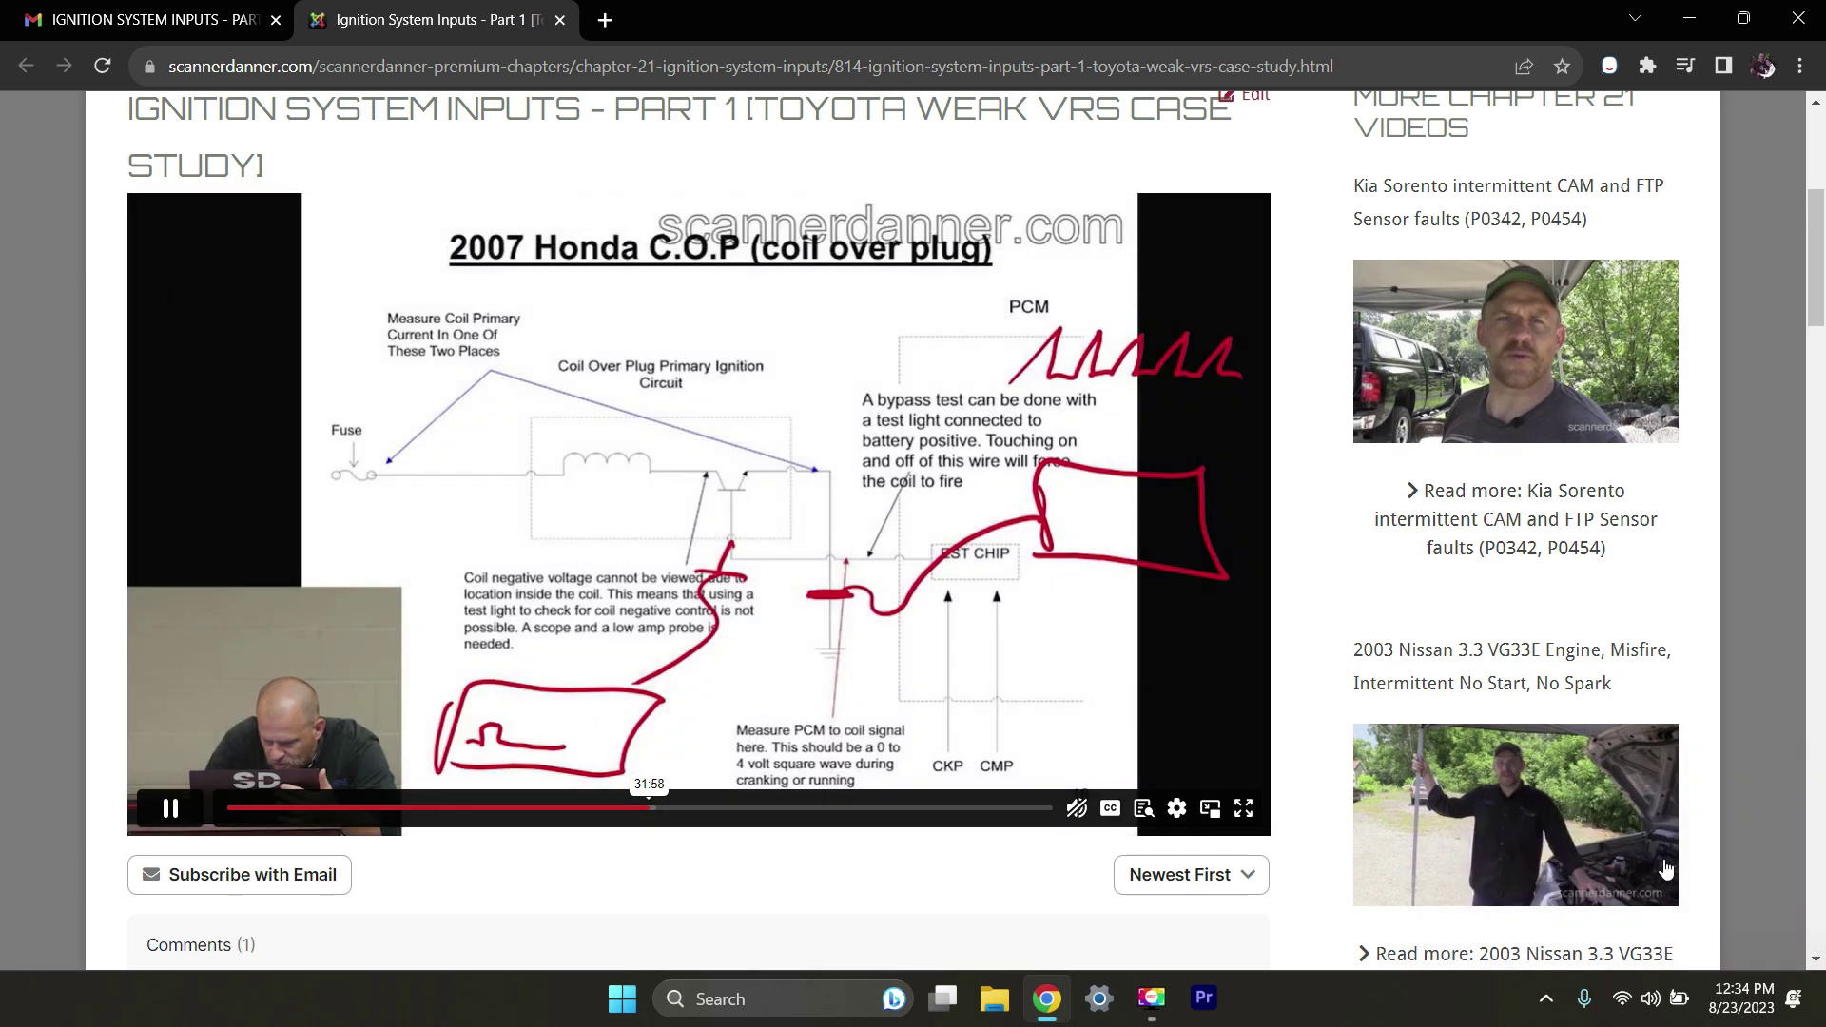
pyautogui.click(1242, 807)
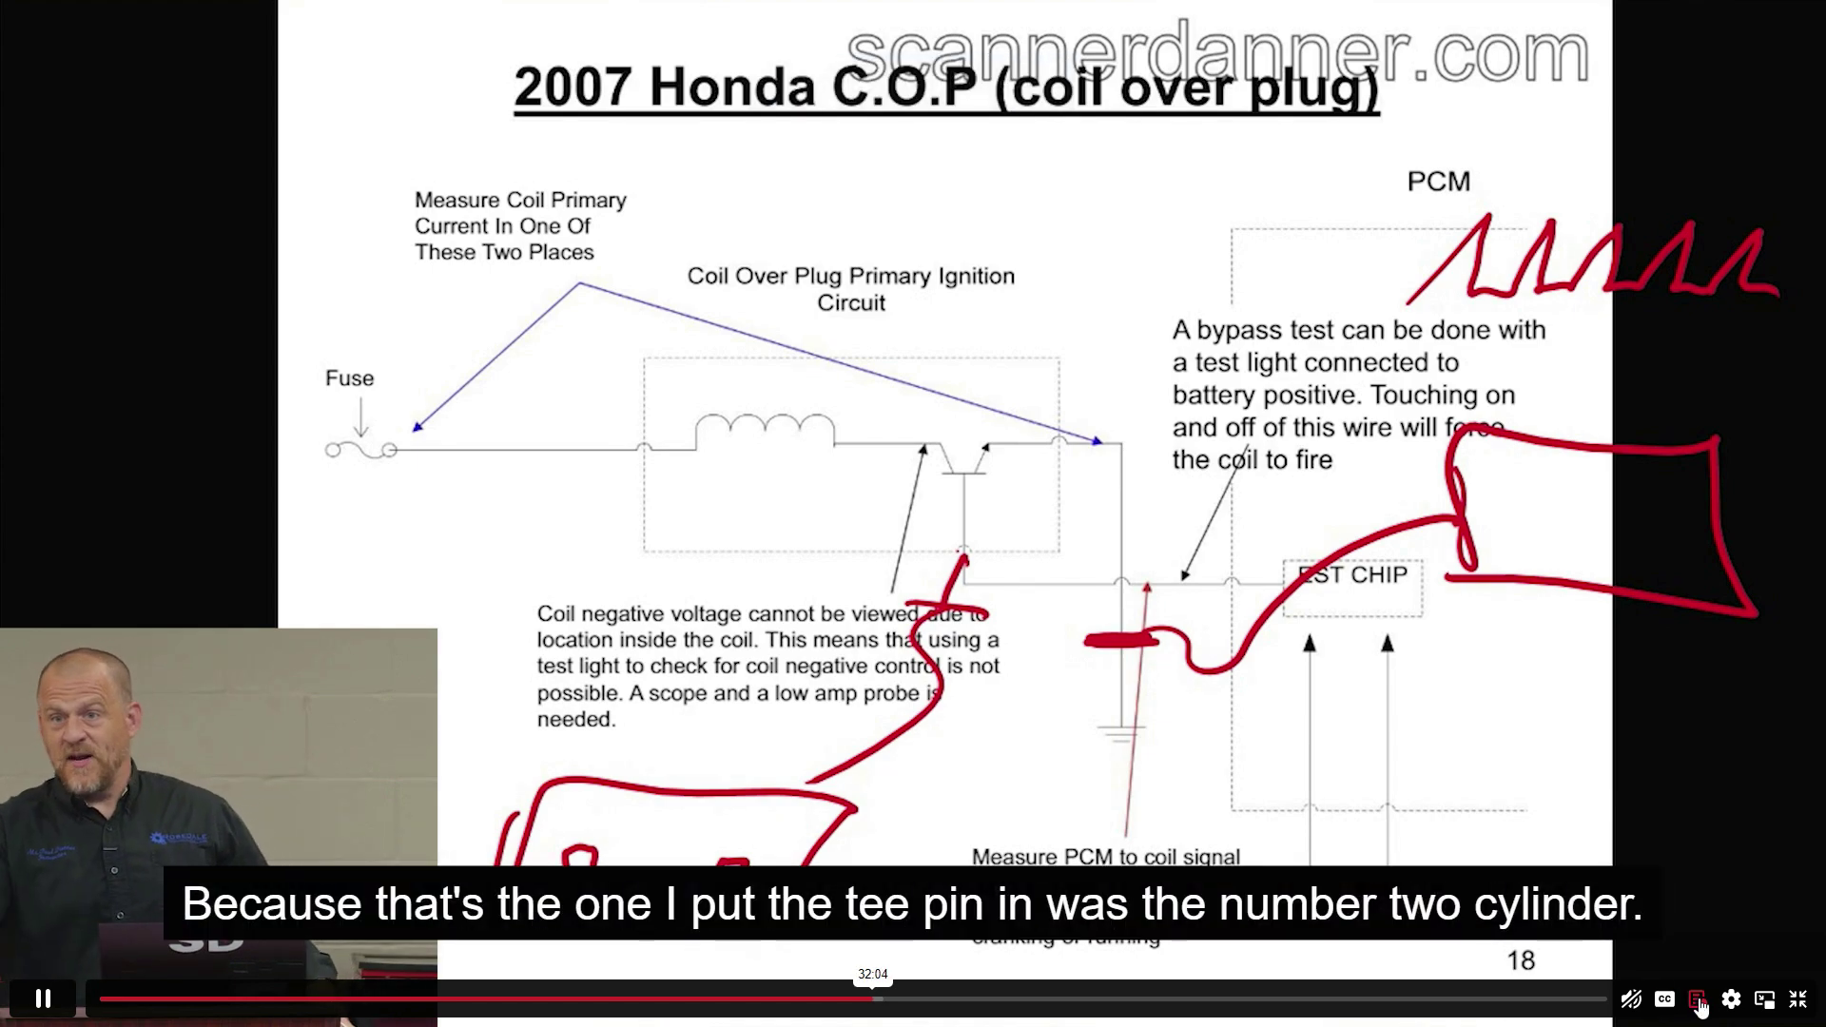
# Open the timestamped transcript panel beside the video on the Honda C.O.P. slide.
pyautogui.click(1698, 1001)
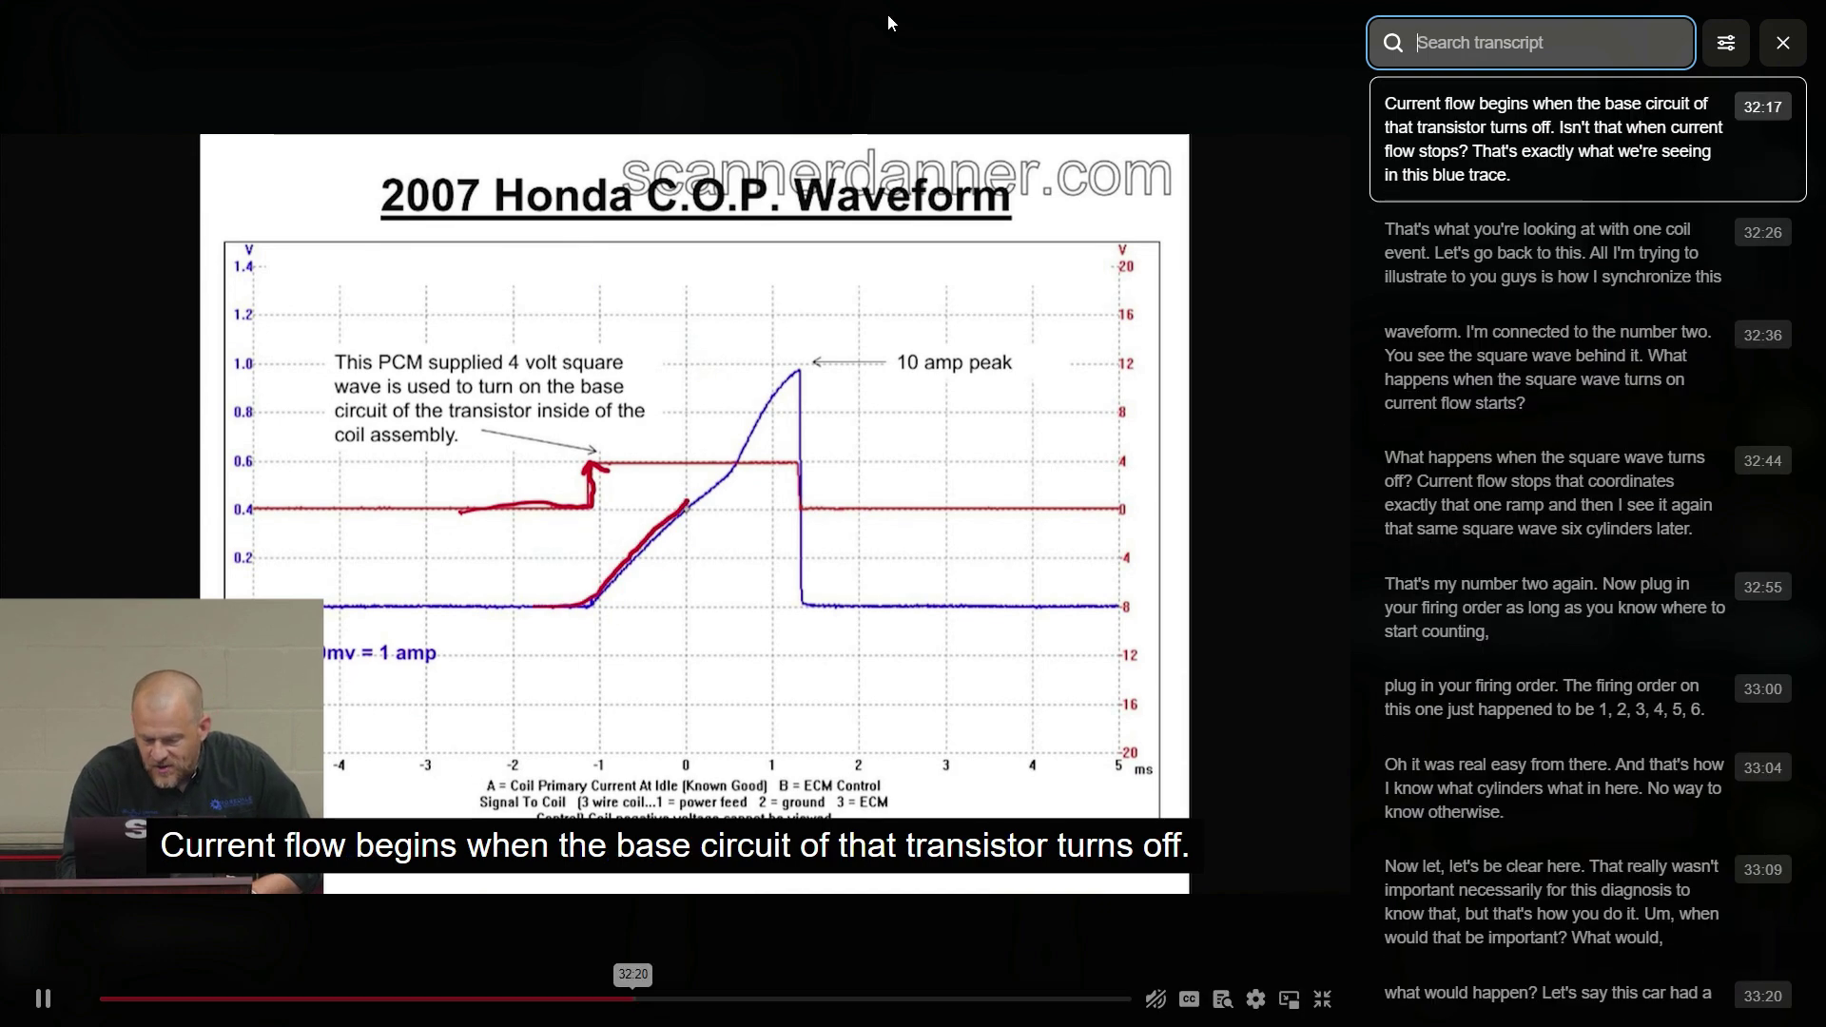
# Pause the video on the Honda waveform slide and start a transcript search.
pyautogui.click(920, 692)
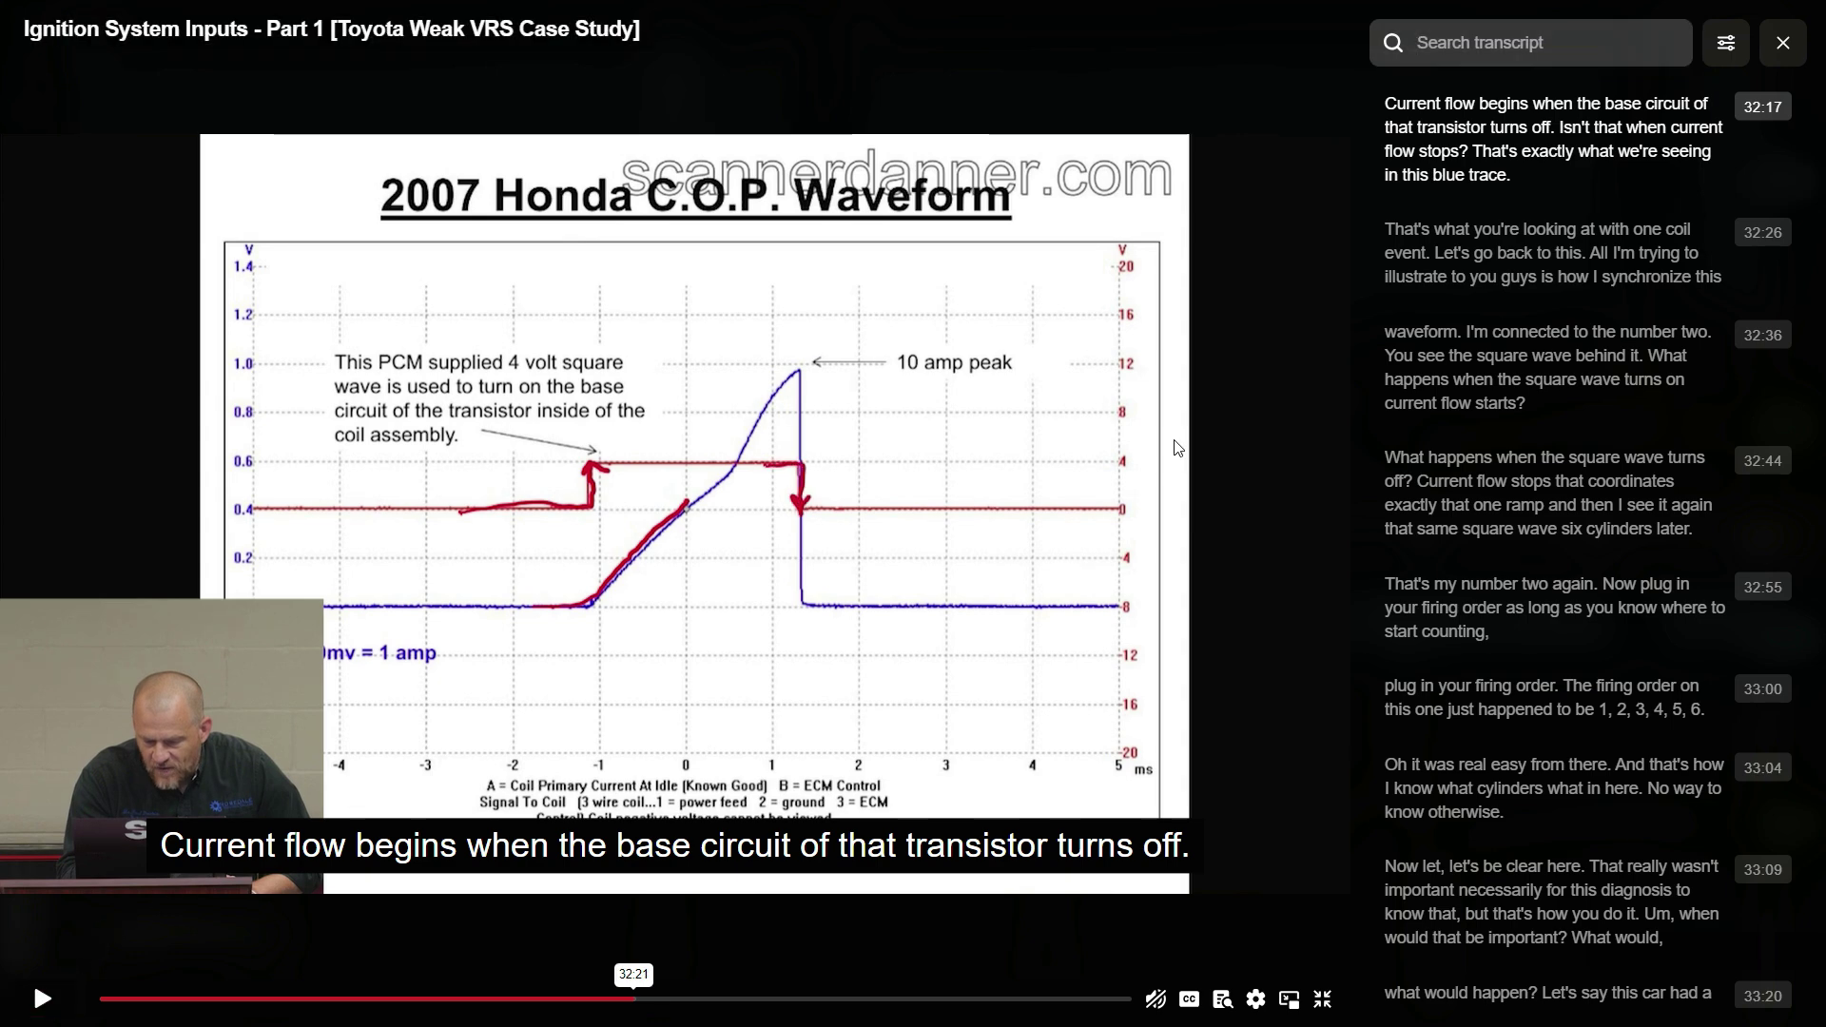
pyautogui.click(1444, 40)
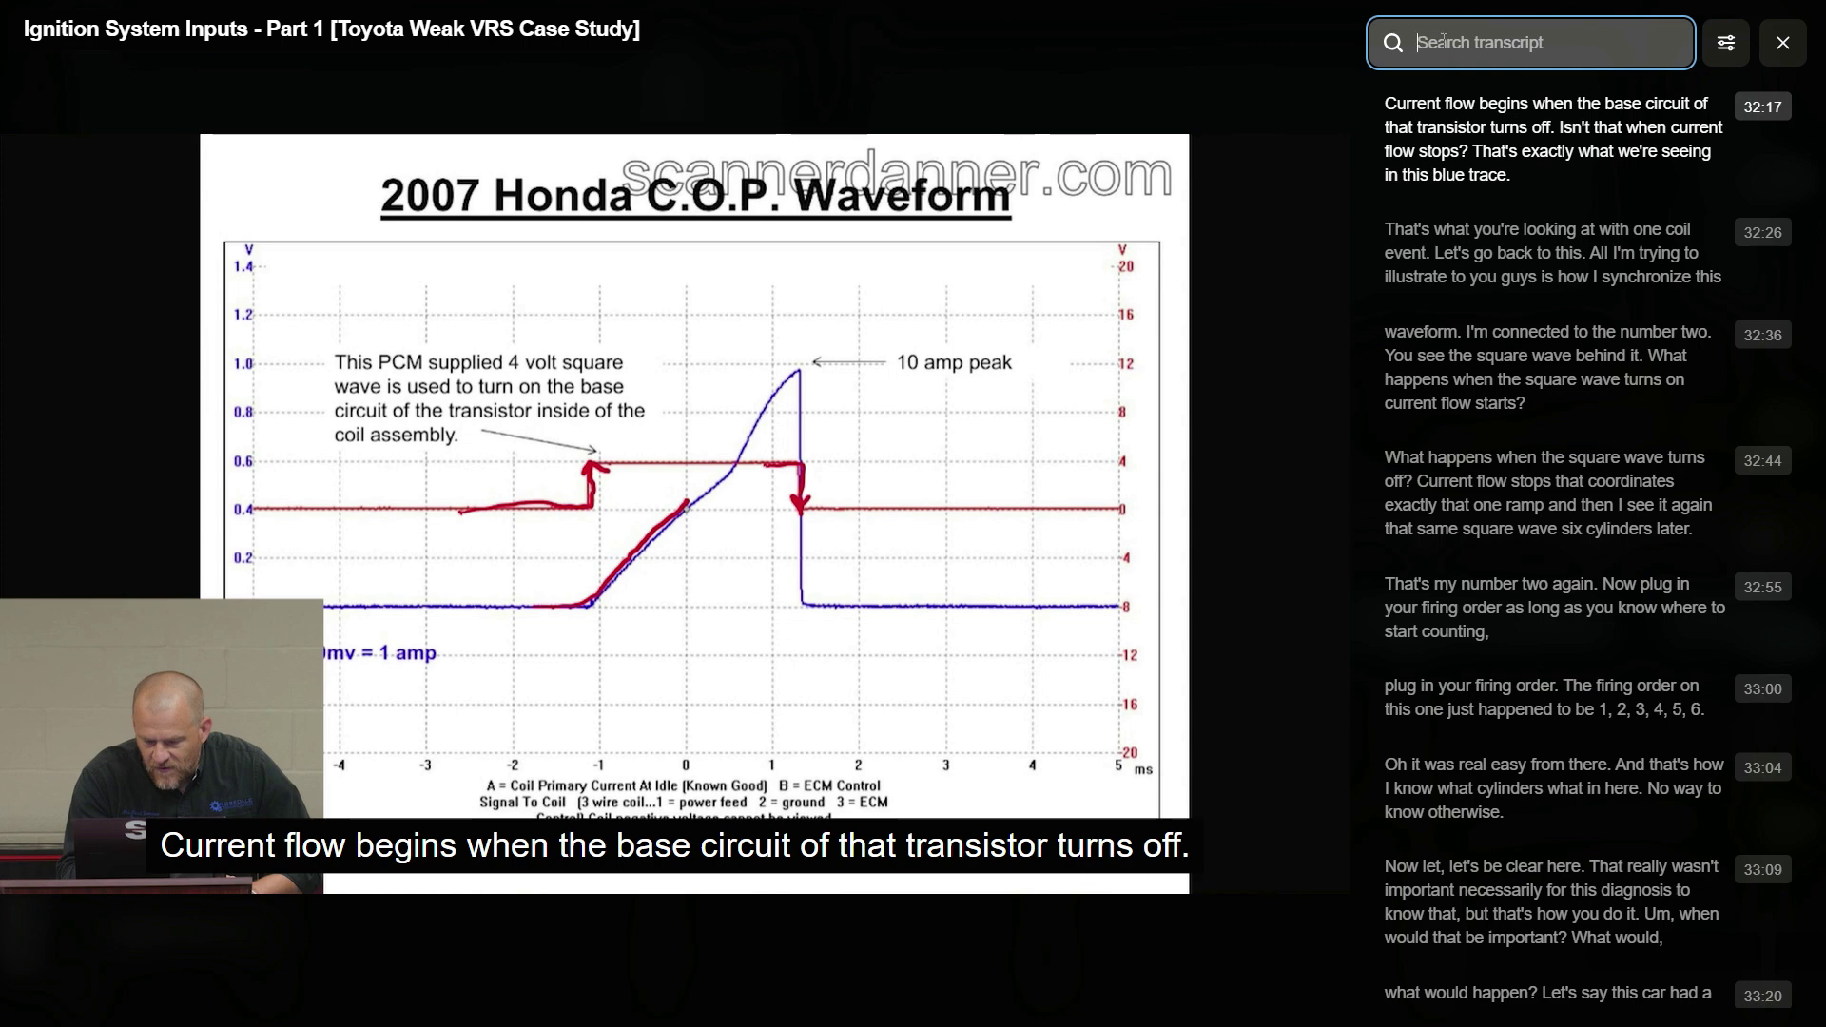
pyautogui.write('b')
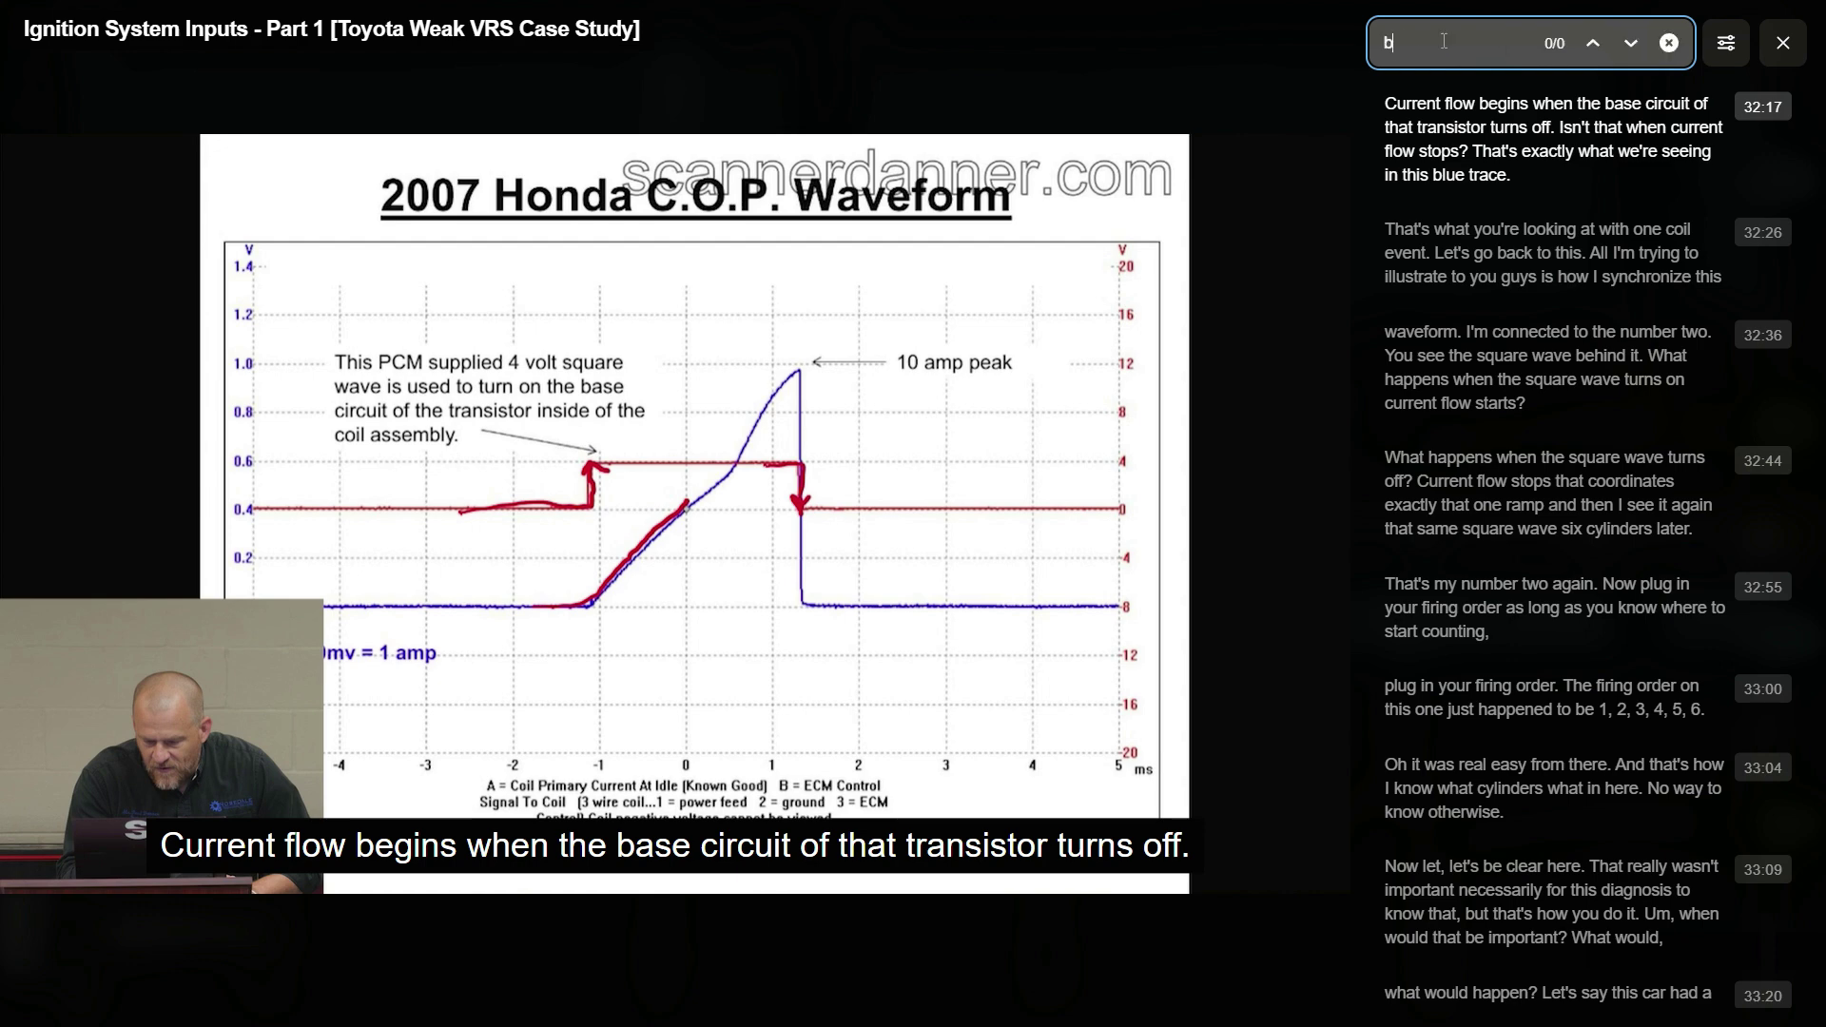
pyautogui.write('efore and')
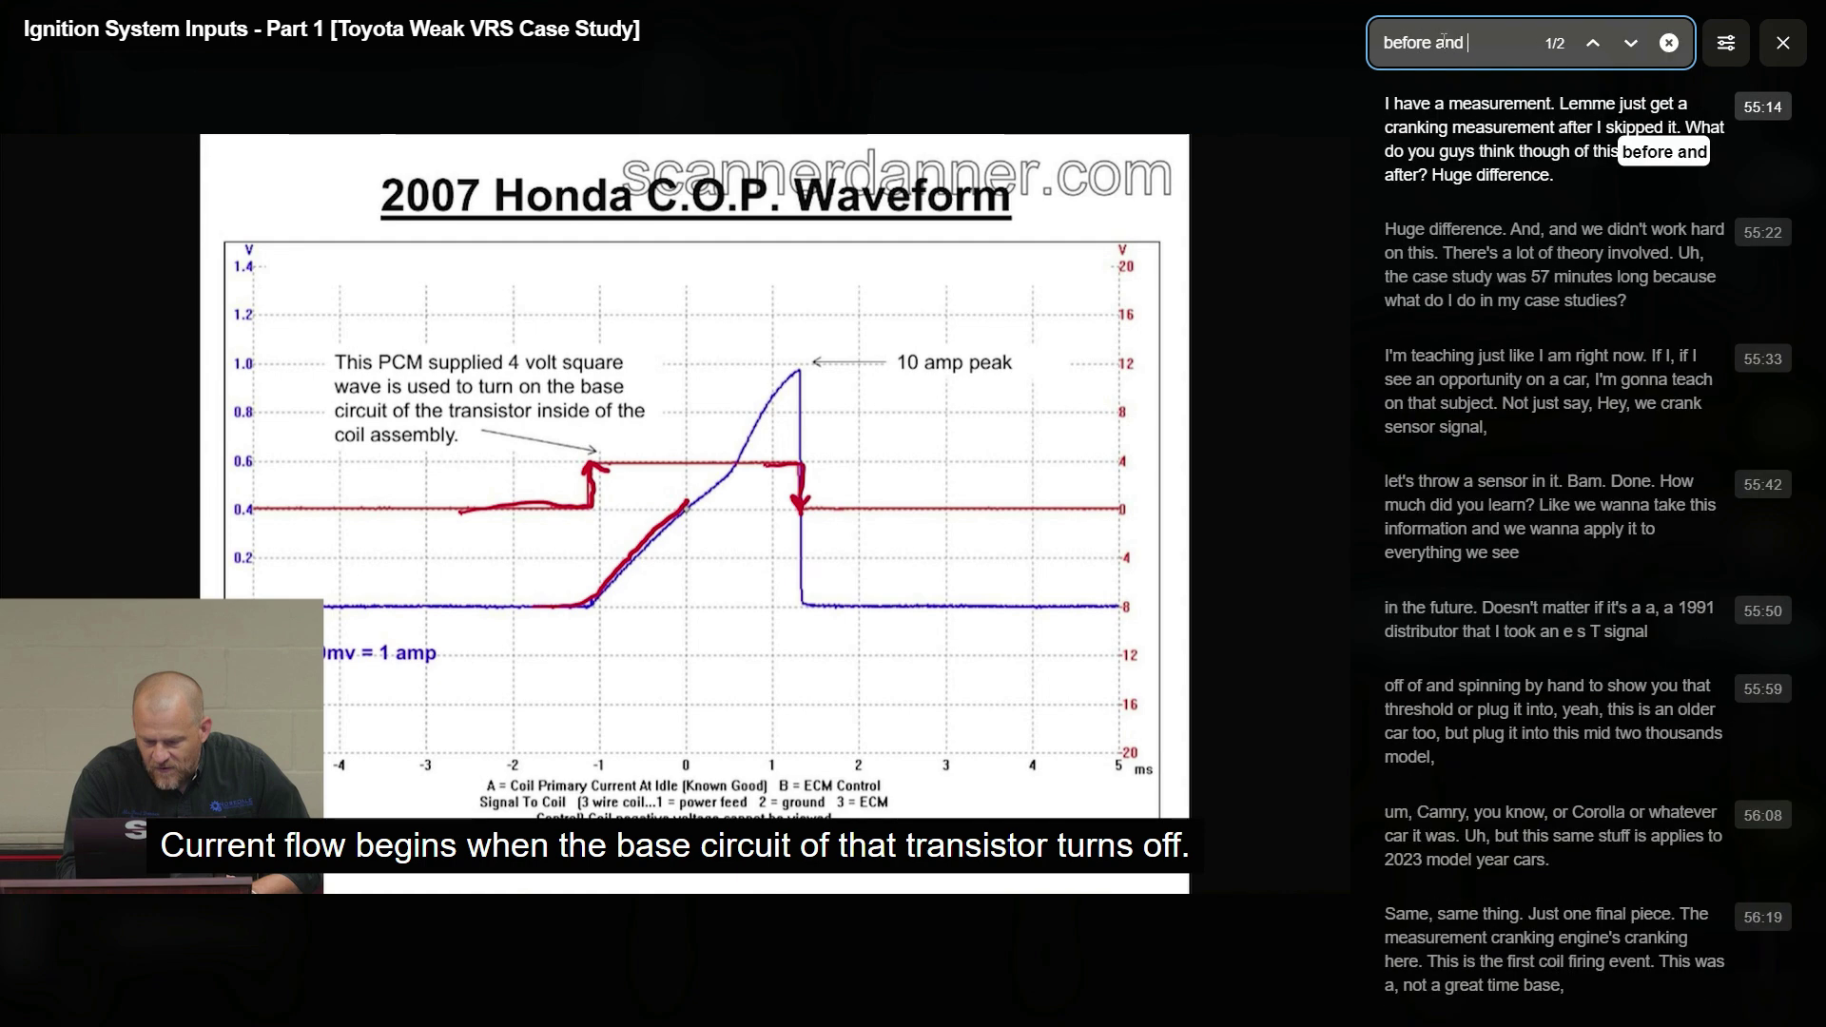
pyautogui.write(' after')
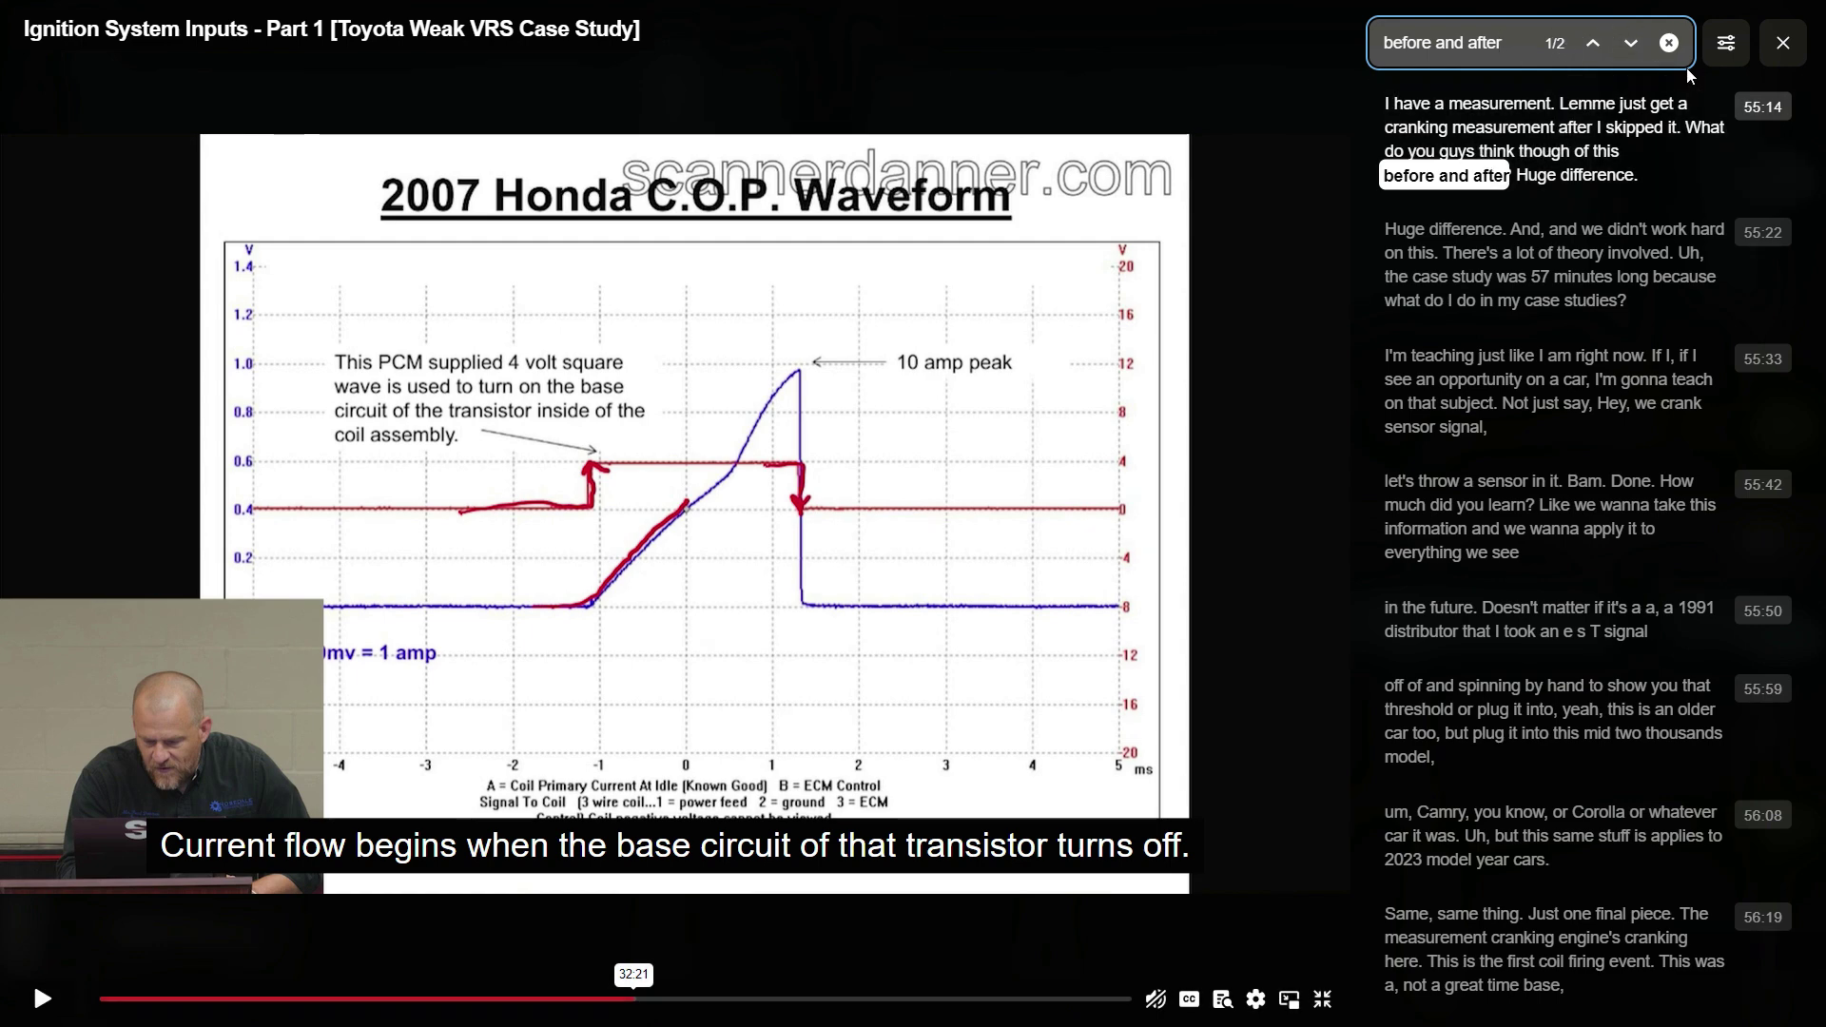
# Jump to the 55:14 transcript match and pause on the After/Before cranking waveform.
pyautogui.click(1765, 114)
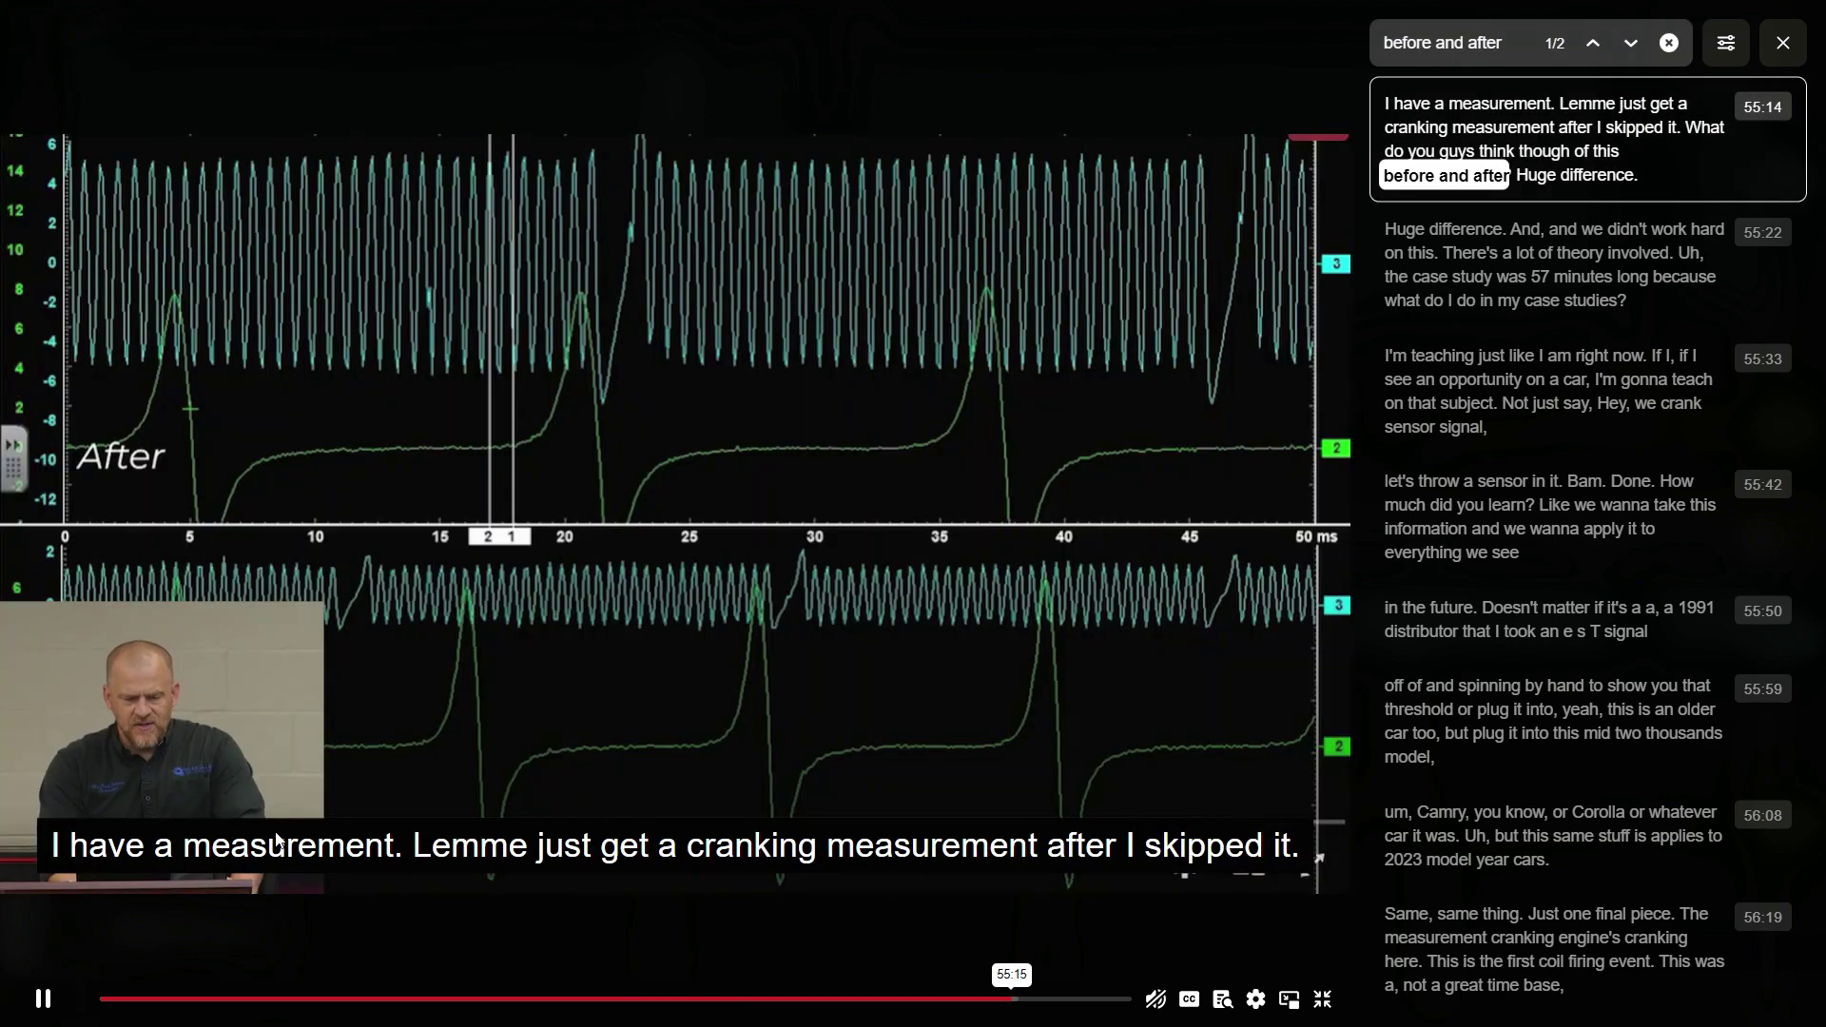
pyautogui.click(43, 1003)
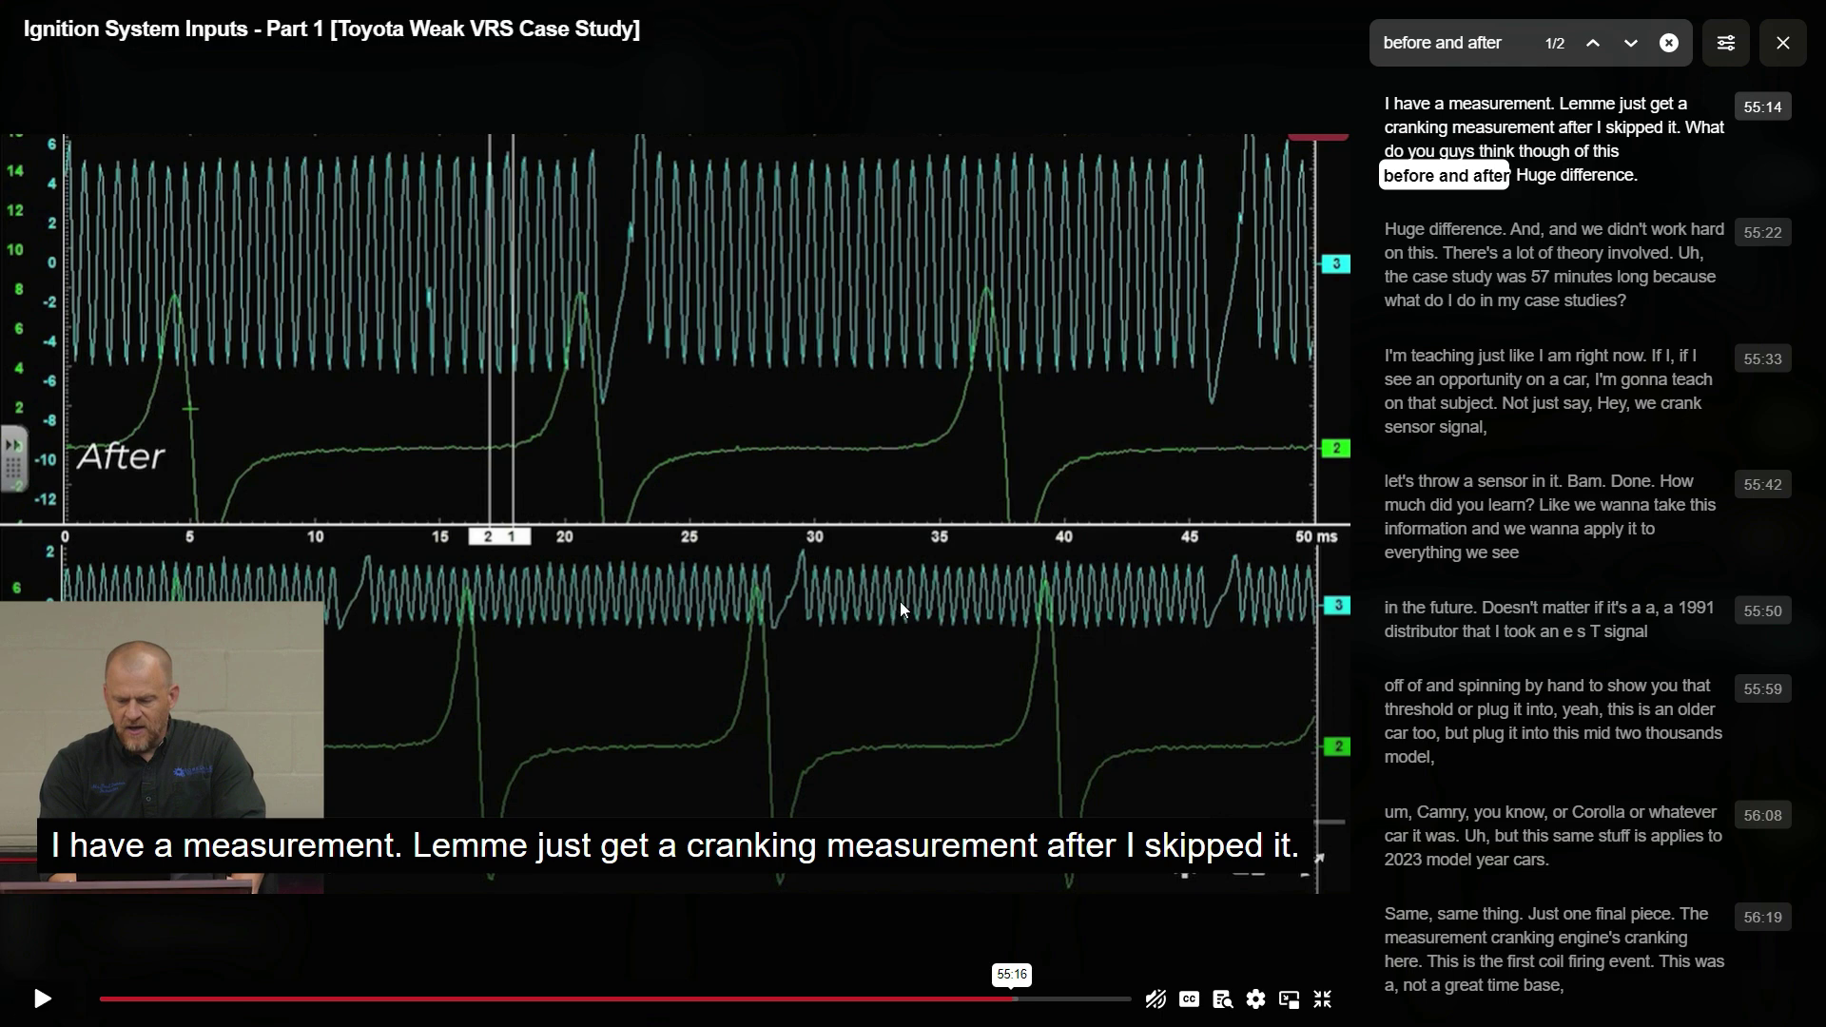